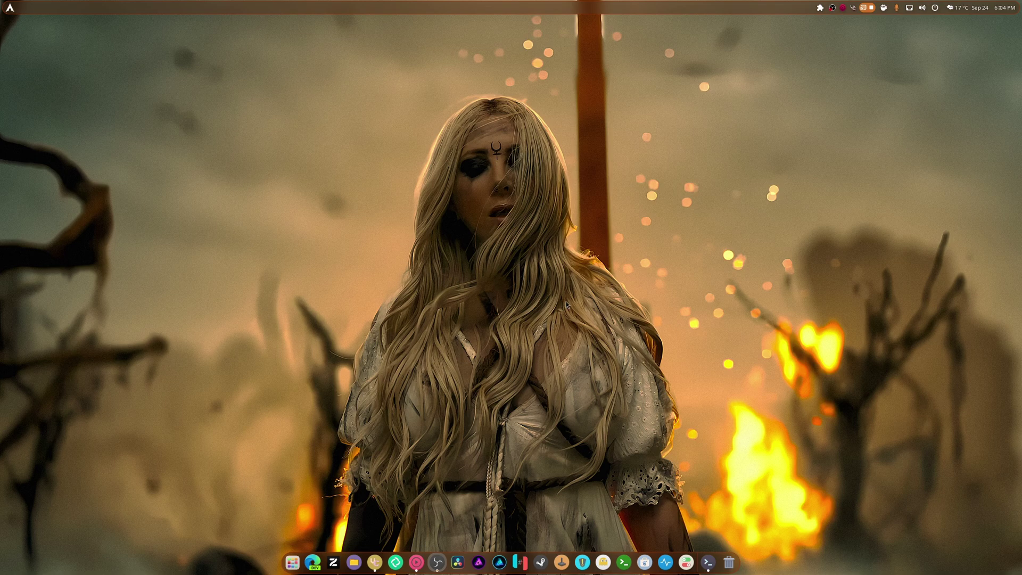
Step: Raise the Ryujinx Console window from the dock terminal icon
click(708, 562)
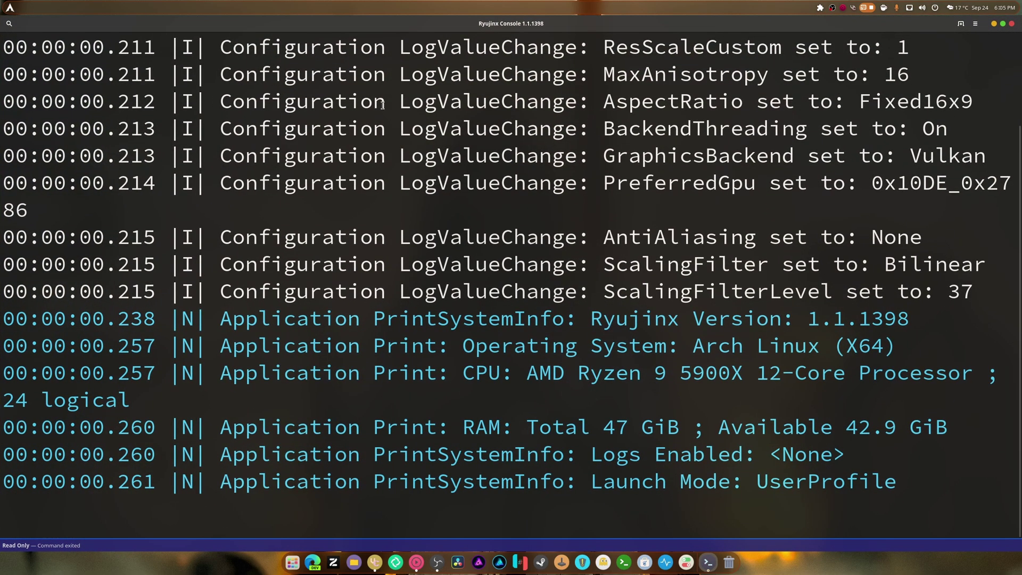
Step: Close the Ryujinx console, launch a new Ptyxis terminal and unmaximize it to the left
click(1012, 23)
click(634, 562)
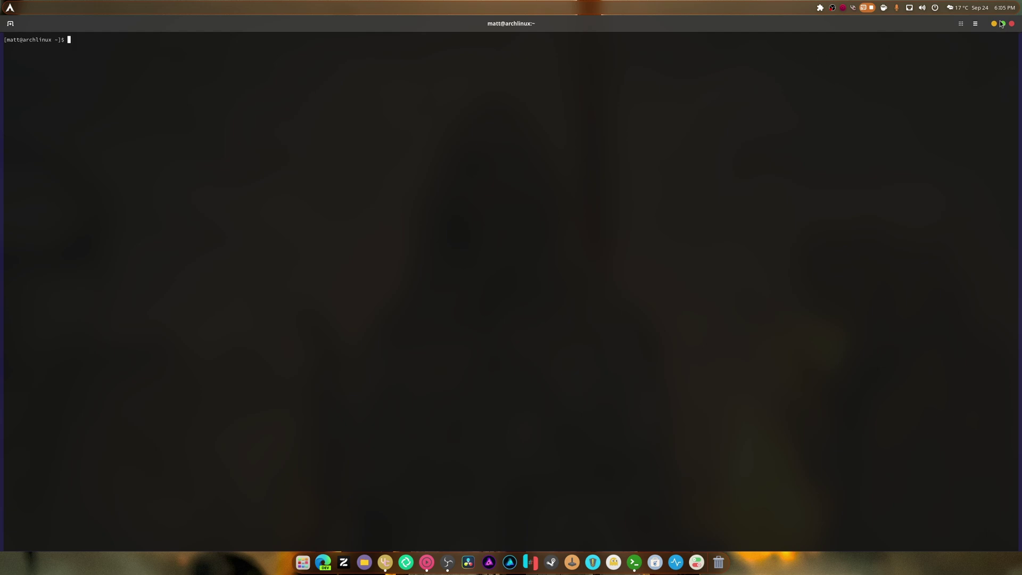
click(961, 24)
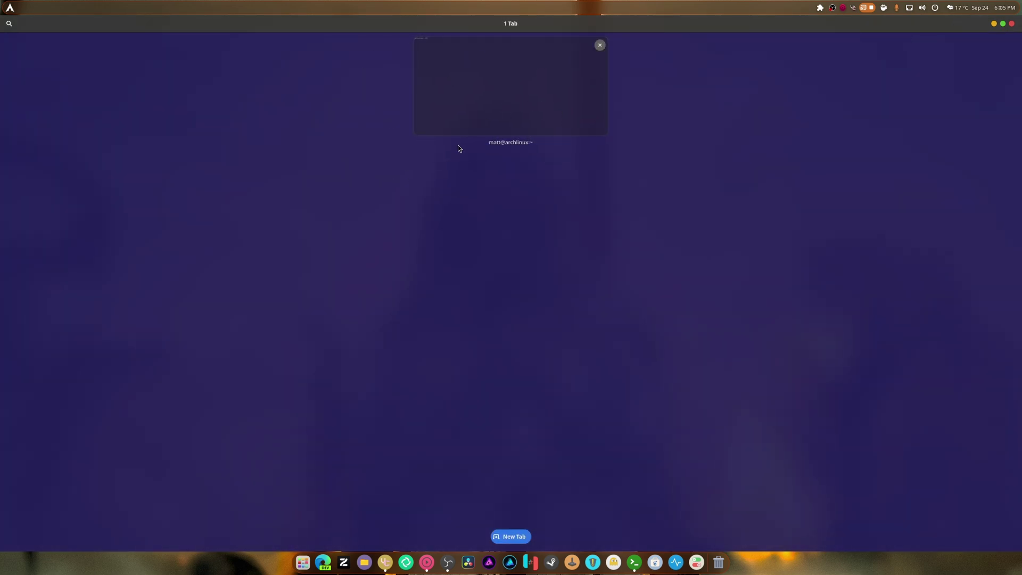
click(528, 91)
drag(596, 25, 318, 113)
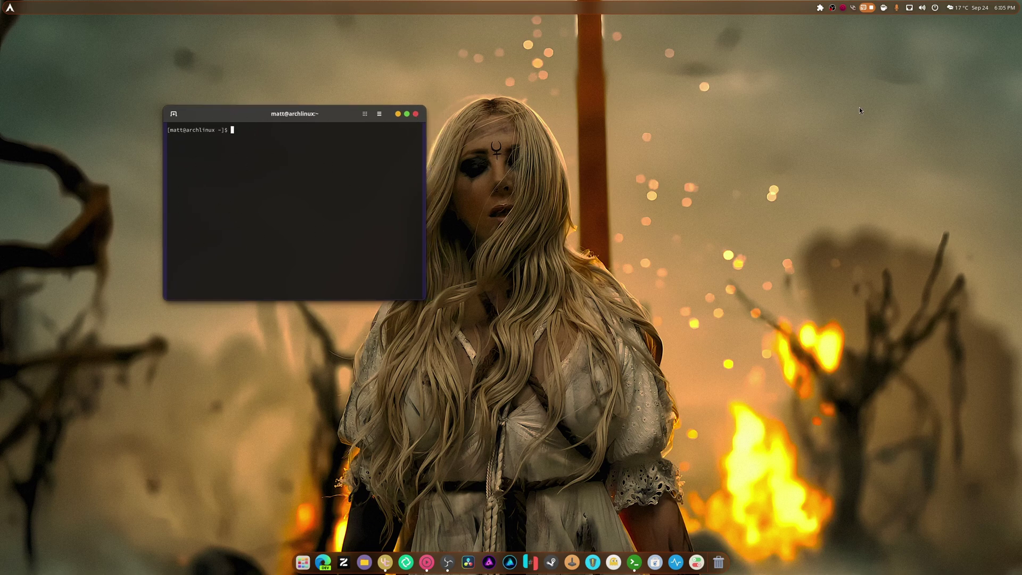
Step: Toggle the User Theme X shell extension, then close that terminal window
click(821, 8)
scroll(829, 160, down, 5)
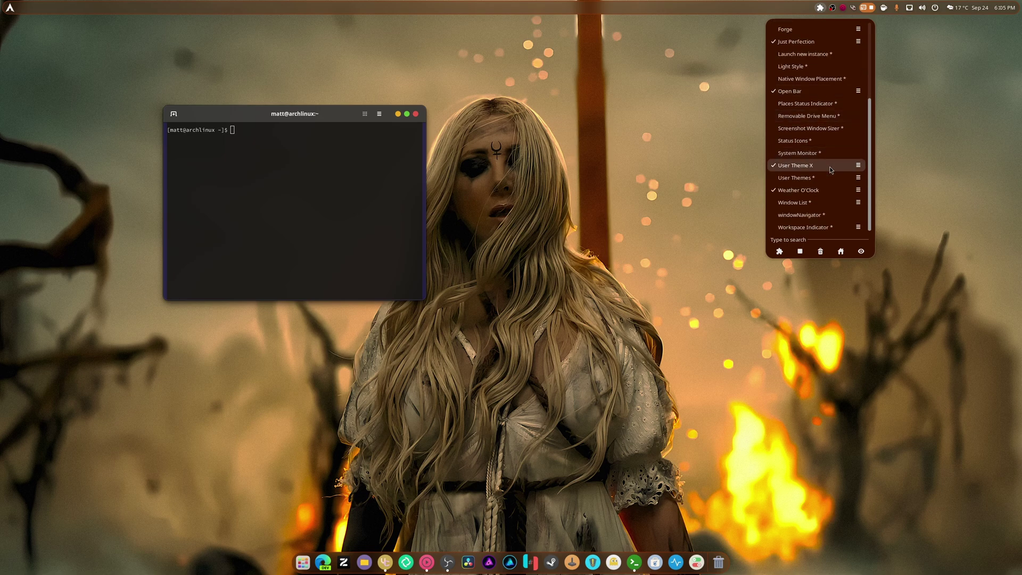
click(829, 172)
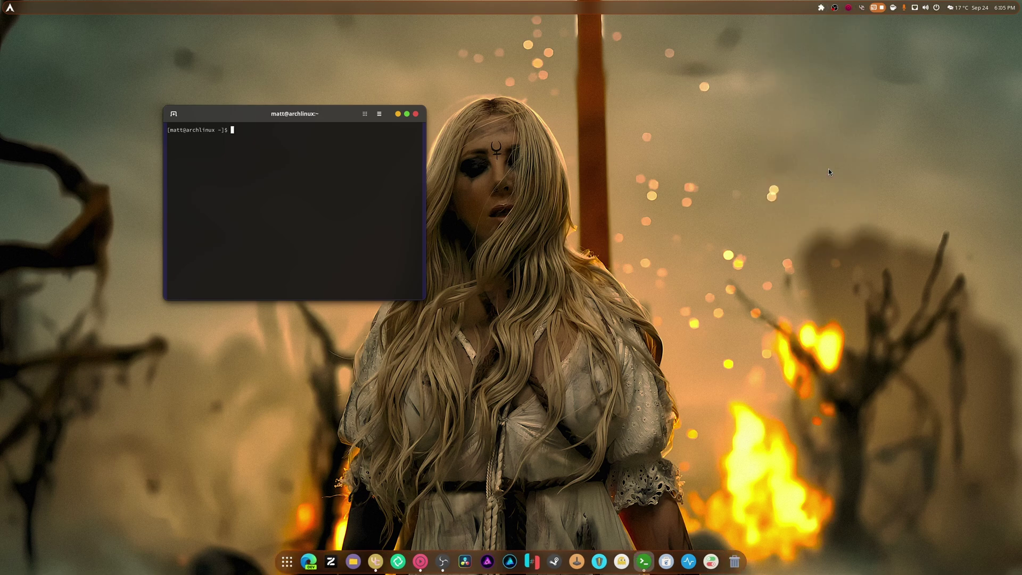
drag(294, 115, 378, 157)
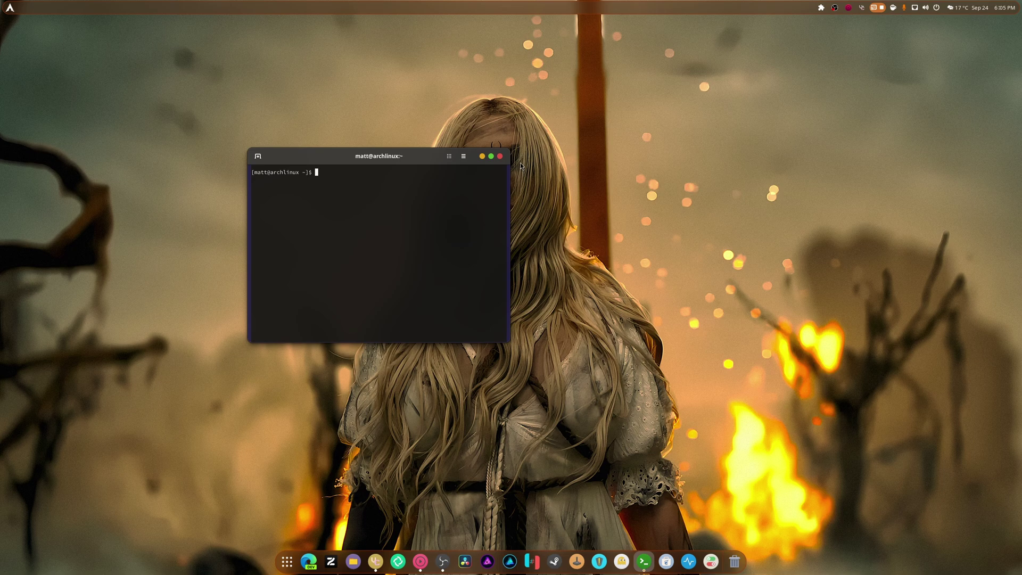
click(499, 156)
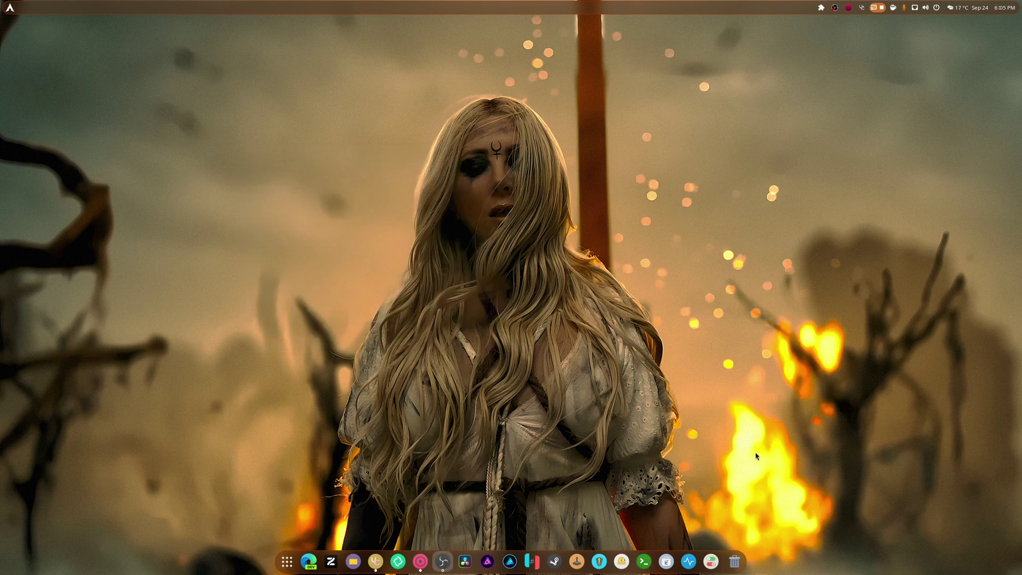
Step: Launch a fresh Ptyxis terminal, move it to the top-left corner and enlarge it
click(644, 560)
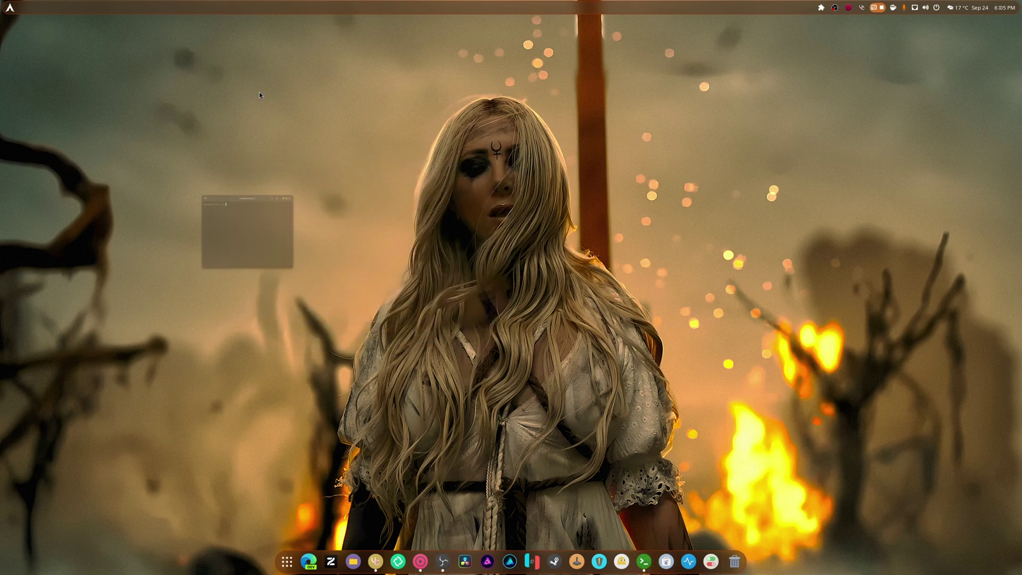
drag(239, 74, 125, 26)
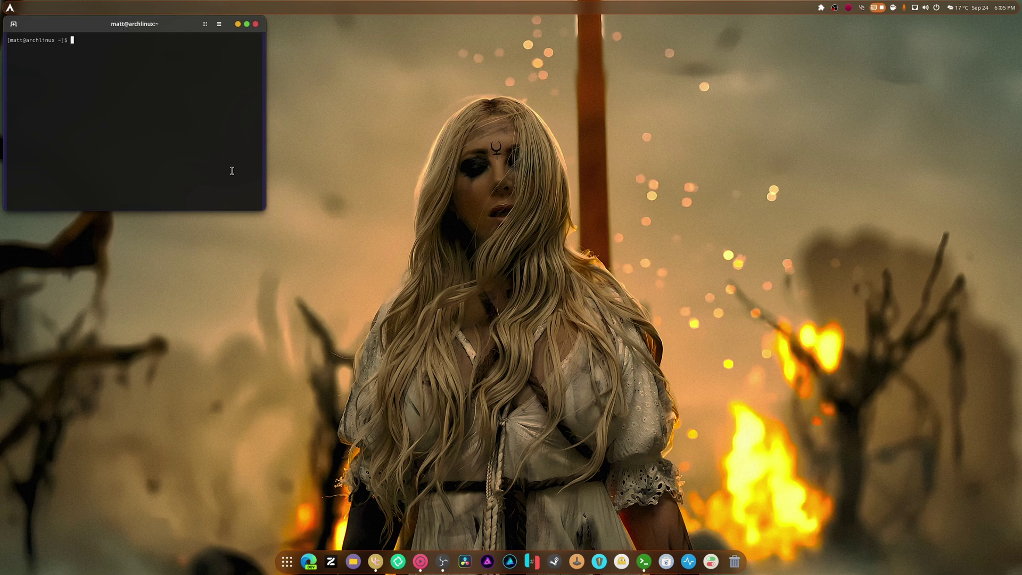
drag(256, 209, 549, 430)
Step: Run fastfetch and highlight the Display lines, GNOME 47.0 and WhiteSur-Dark WM theme
text(fast)
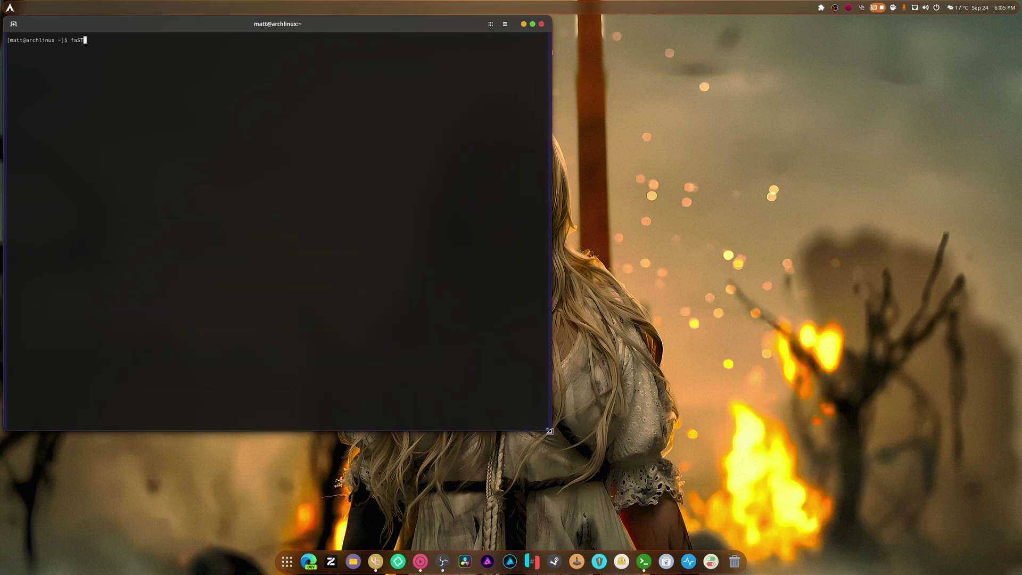
text(fetch)
key(Return)
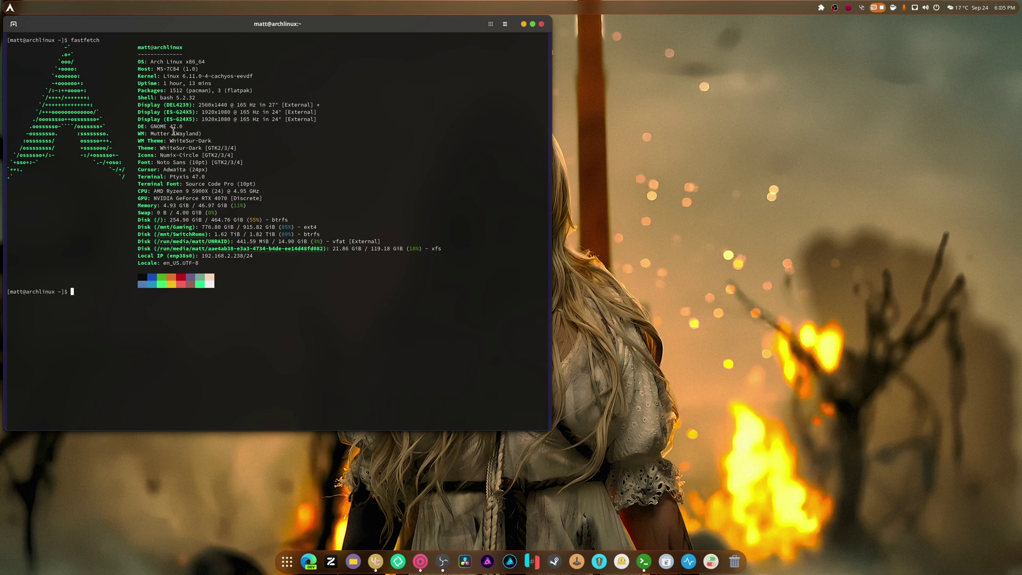
drag(329, 119, 123, 106)
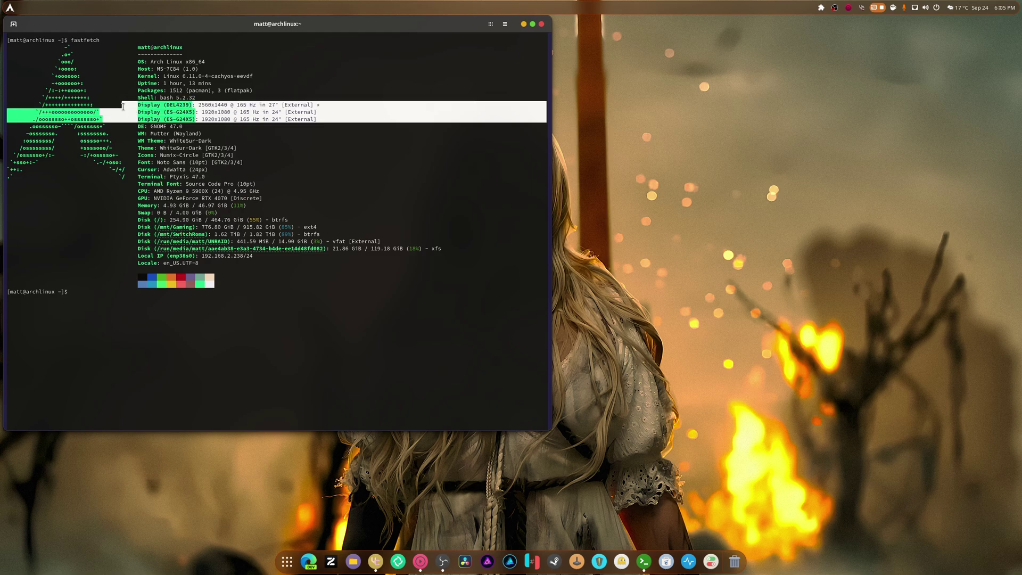
click(123, 106)
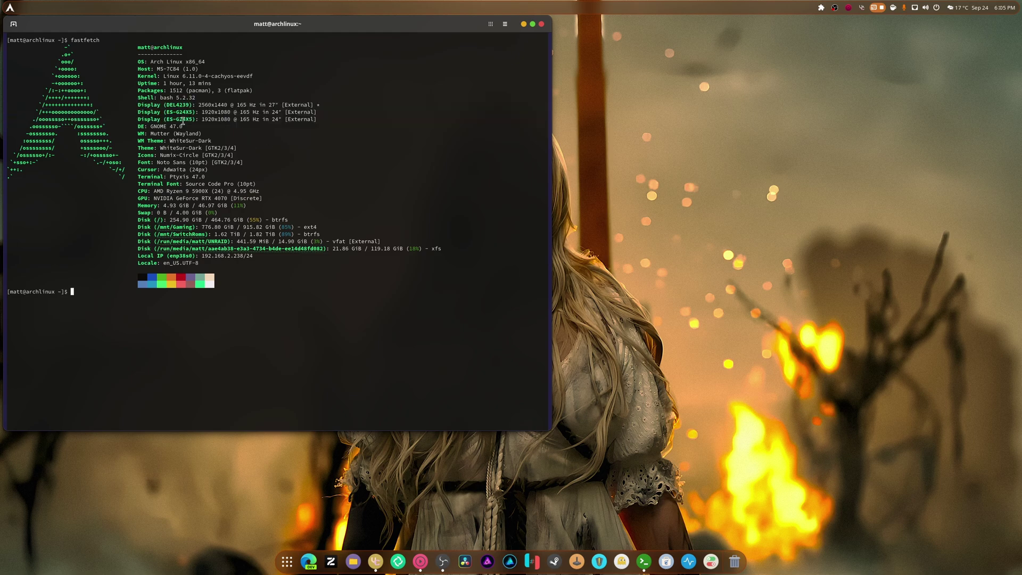
drag(186, 127, 149, 132)
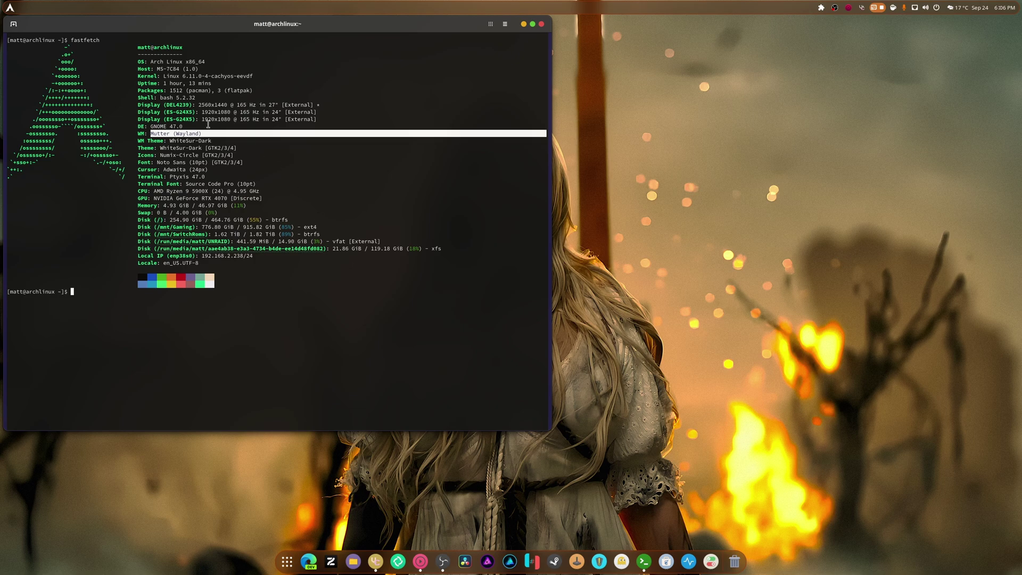
drag(211, 141, 171, 140)
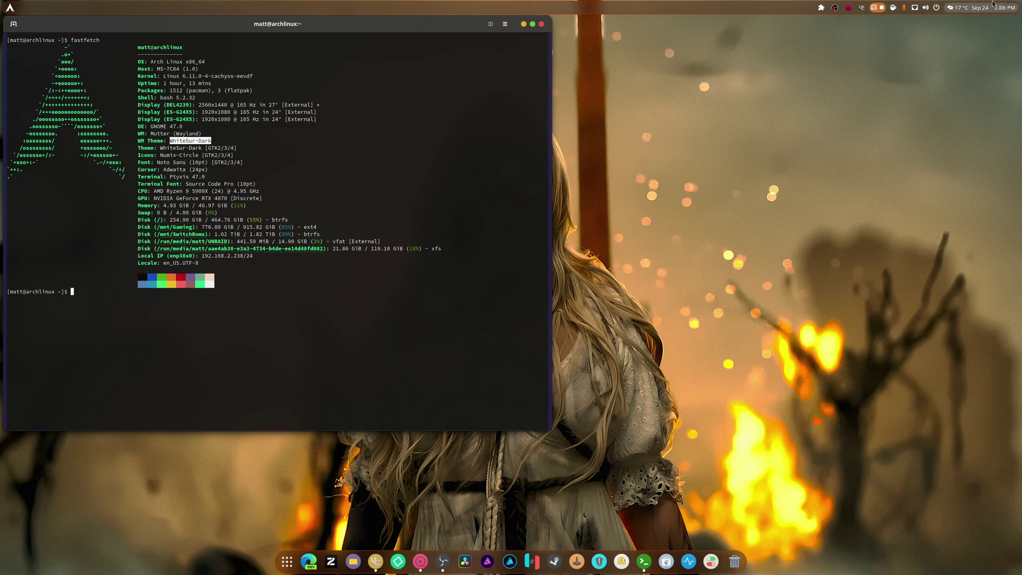
Step: Highlight the Numix-Circle icons and Ptyxis 47.0 terminal lines, then close the window
click(926, 7)
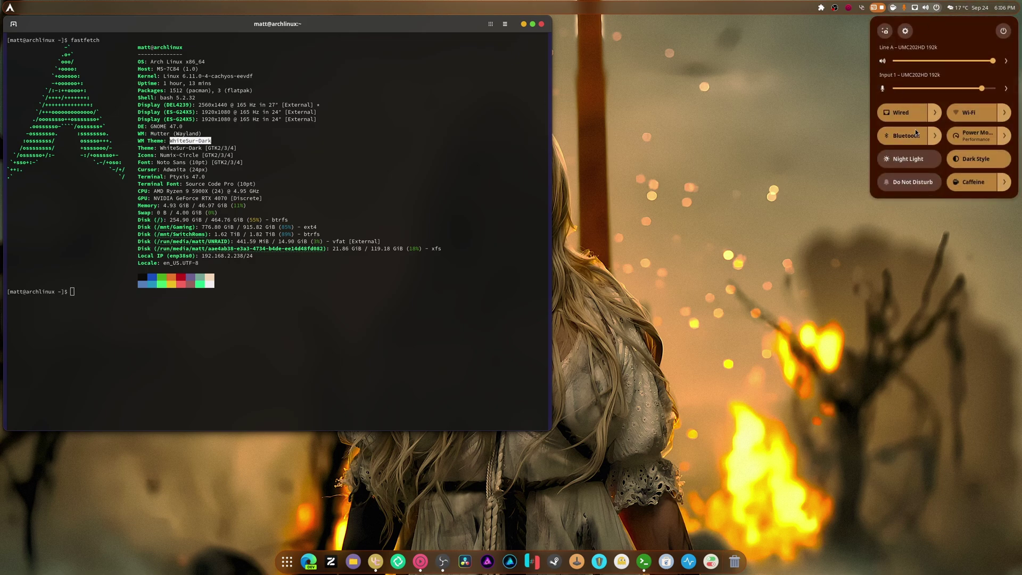
click(266, 355)
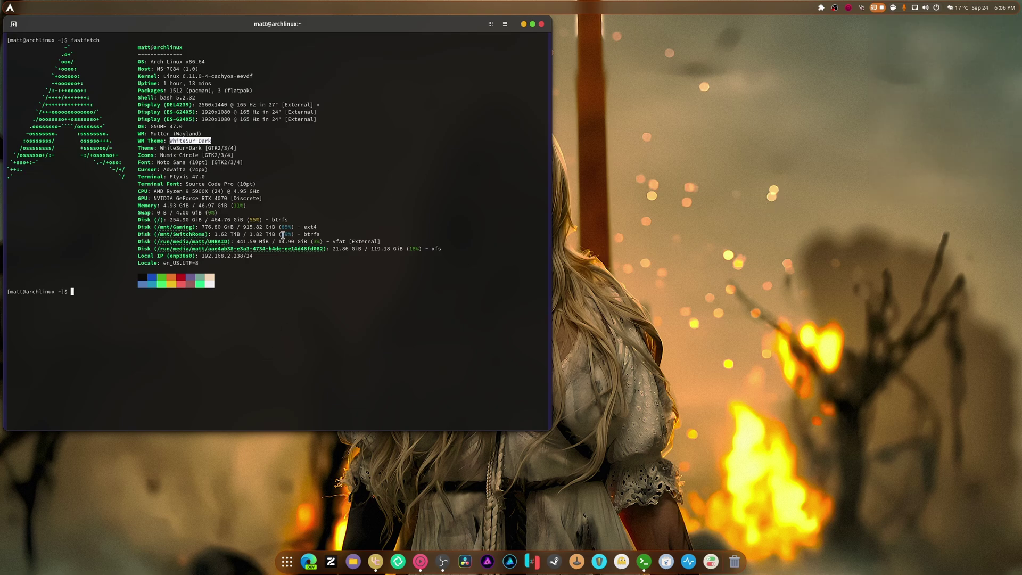
drag(160, 155, 203, 157)
click(201, 176)
drag(205, 176, 171, 176)
click(376, 366)
click(541, 24)
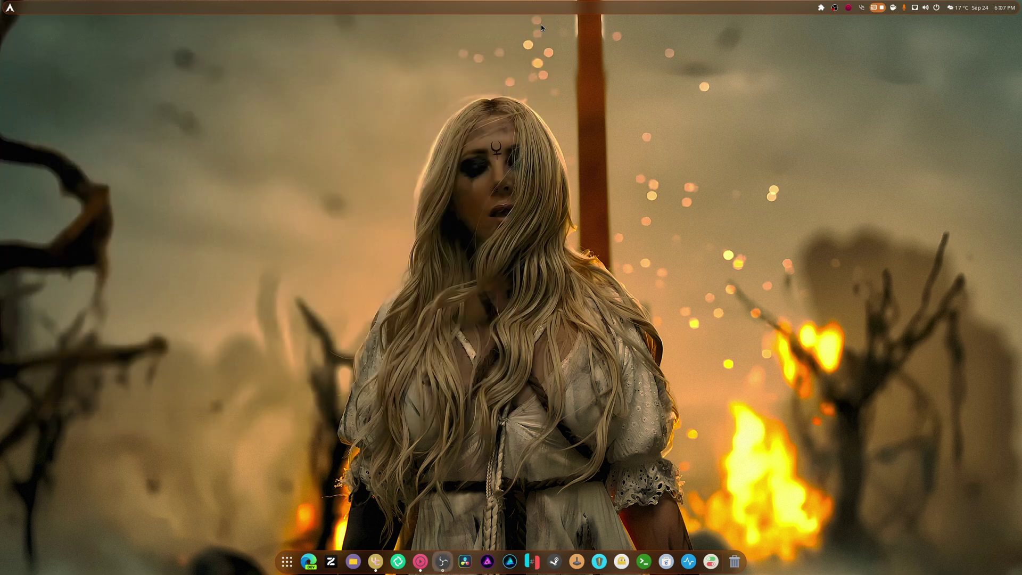
Step: In a new maximized terminal, rerun sudo nano /etc/pacman.conf and enlarge the font
click(644, 561)
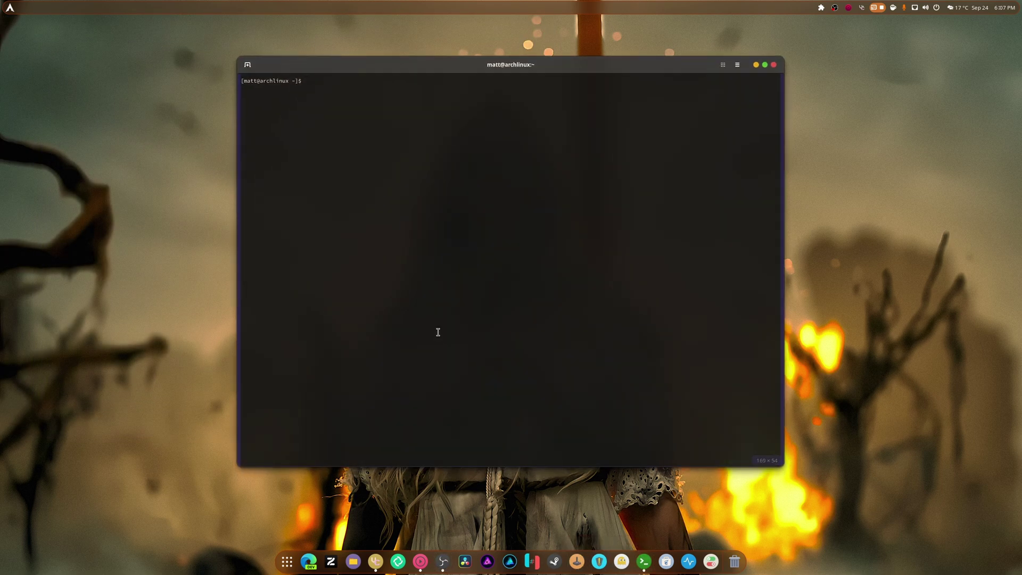
key(Up)
key(Up)
key(Up)
key(Up)
key(Up)
key(Up)
key(Up)
key(Up)
key(Up)
key(Up)
key(Up)
key(Return)
key(Return)
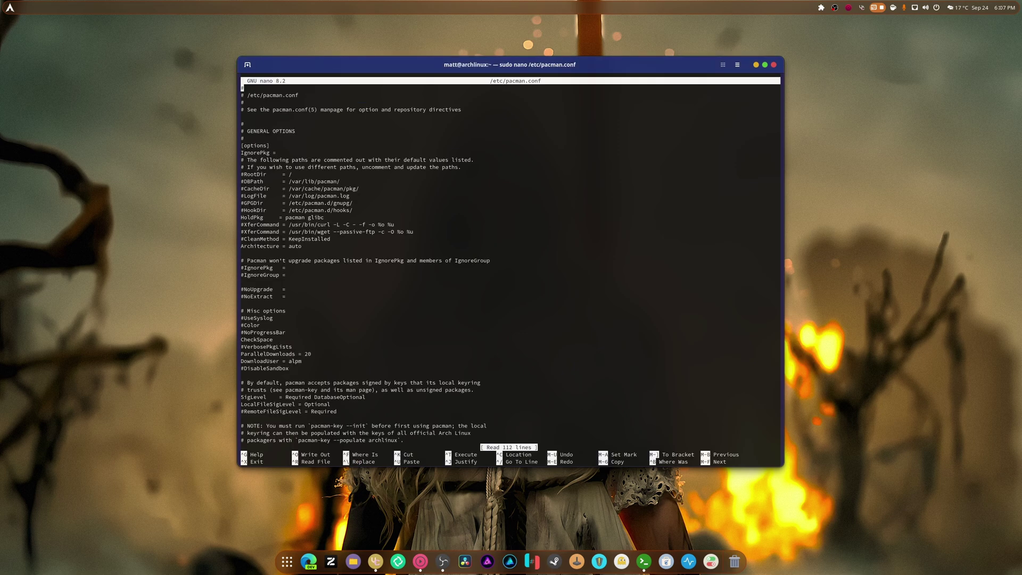
double_click(444, 60)
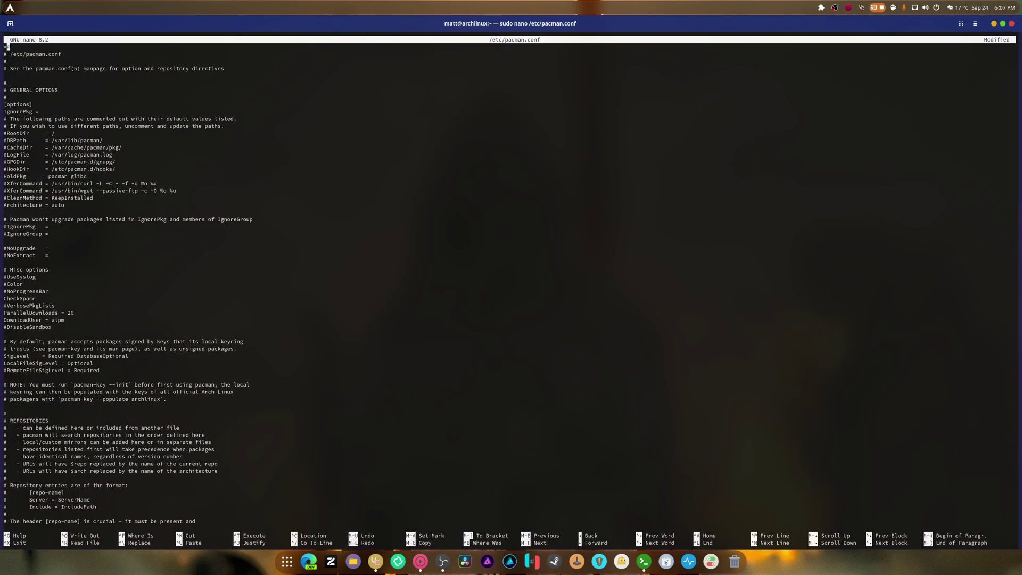
key(BackSpace)
key(BackSpace)
key(BackSpace)
key(BackSpace)
key(ctrl+plus)
key(ctrl+plus)
key(ctrl+plus)
key(ctrl+plus)
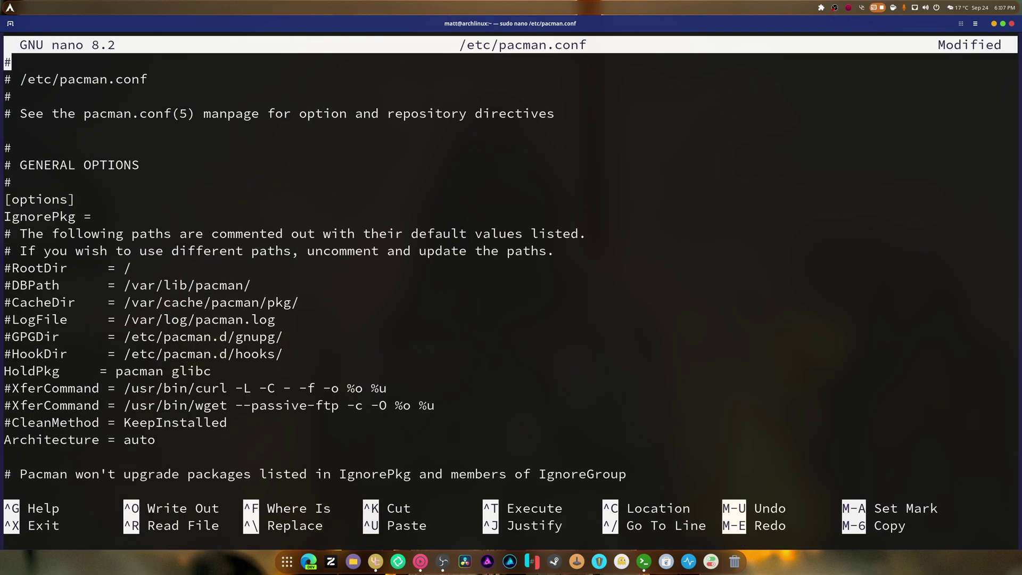
Step: Scroll down to the [chaotic-aur] repository entry in pacman.conf and highlight it
scroll(237, 227, down, 20)
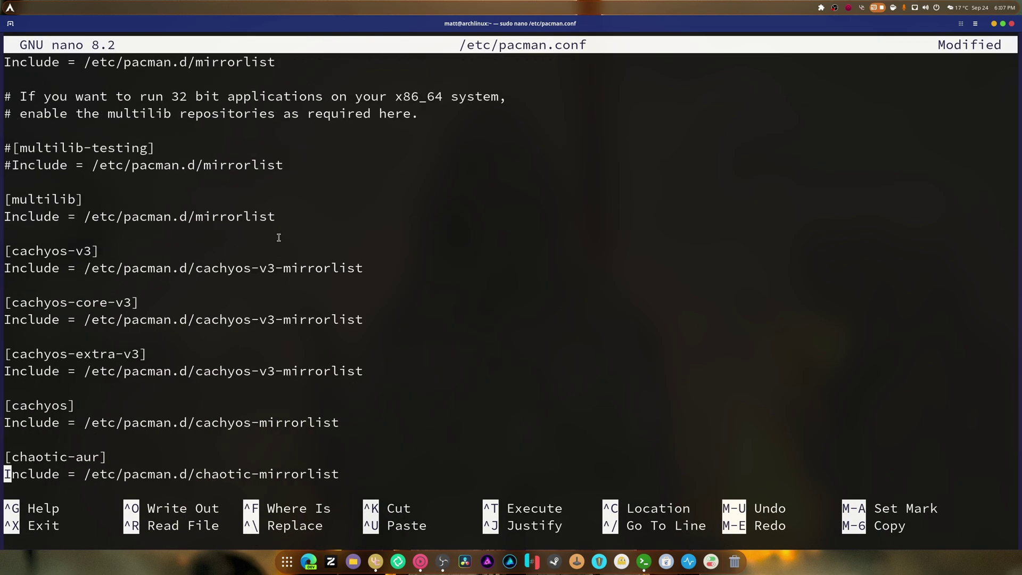
scroll(280, 238, up, 2)
scroll(280, 238, down, 3)
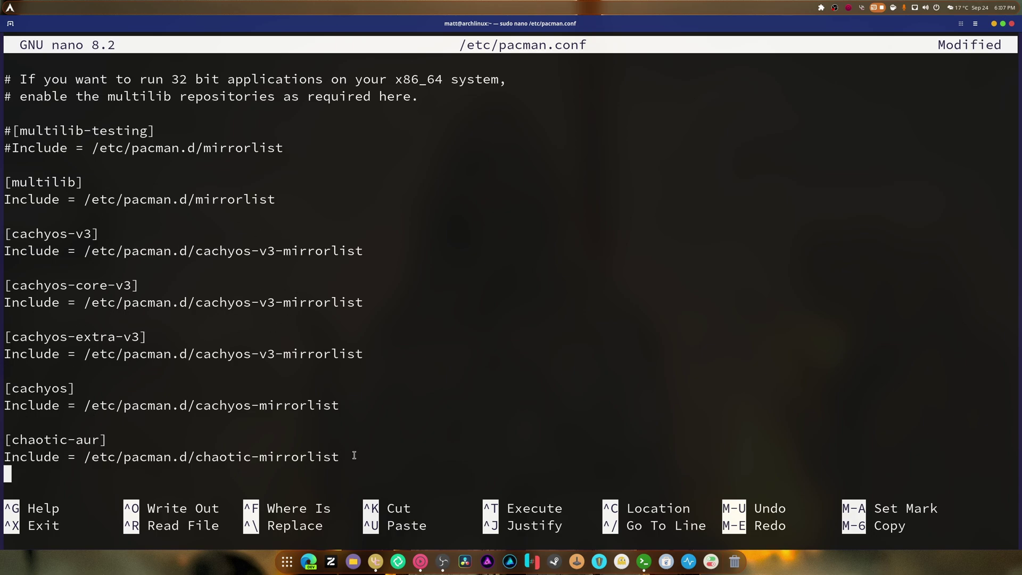
drag(347, 455, 94, 431)
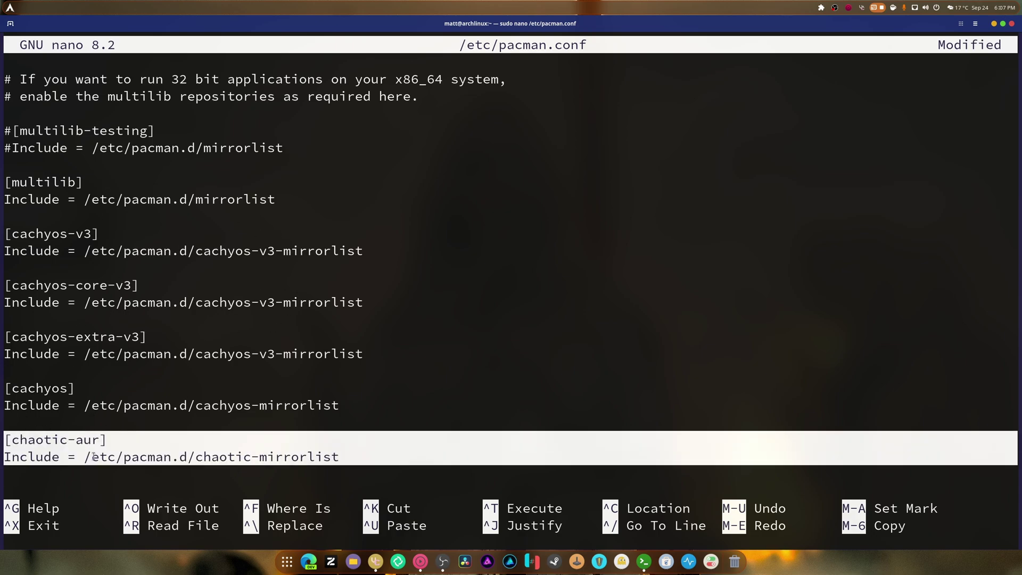
click(98, 443)
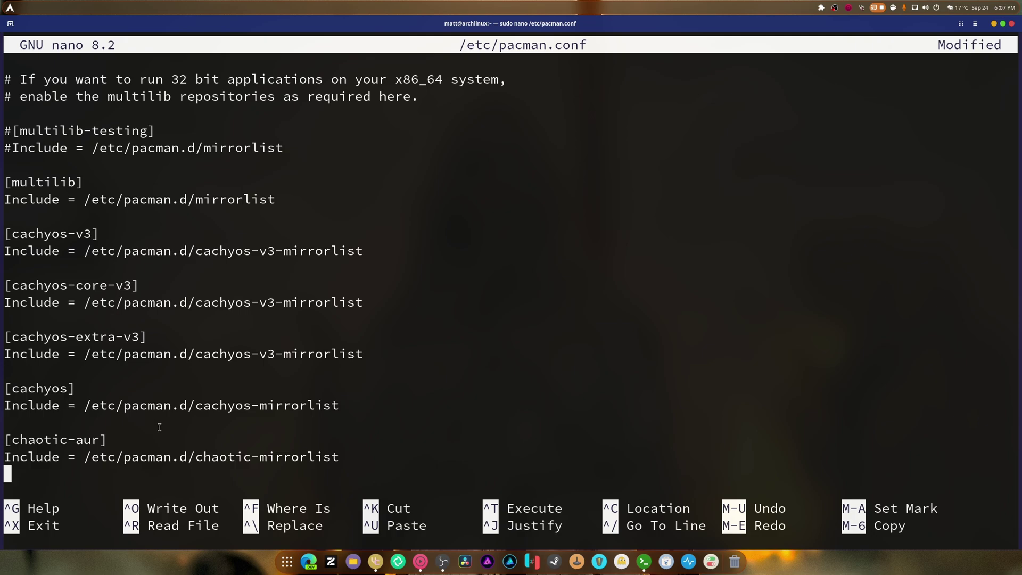
click(443, 562)
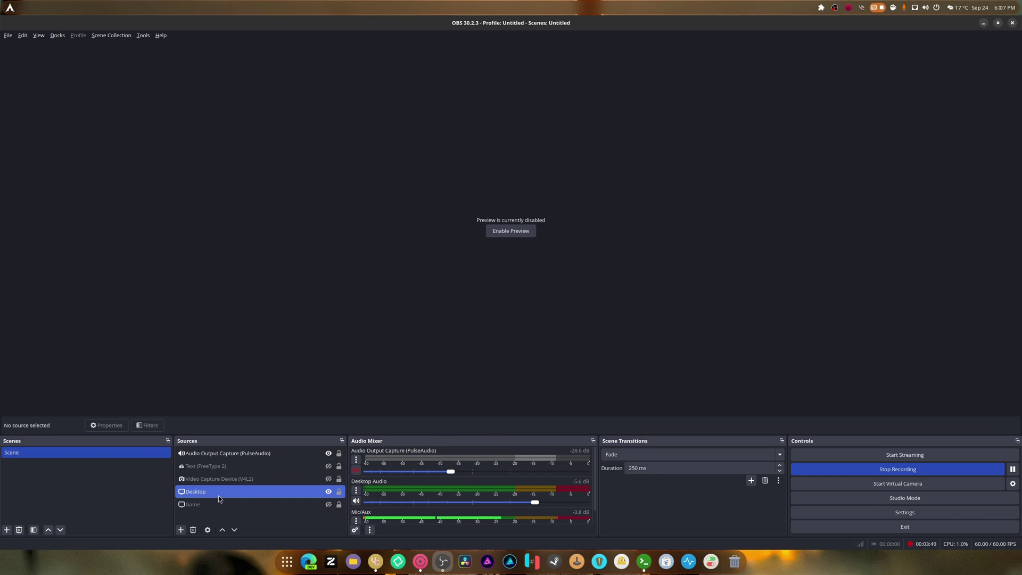
Step: Browse the Sources dock's Add menu of source types and dismiss it without adding any
right_click(205, 516)
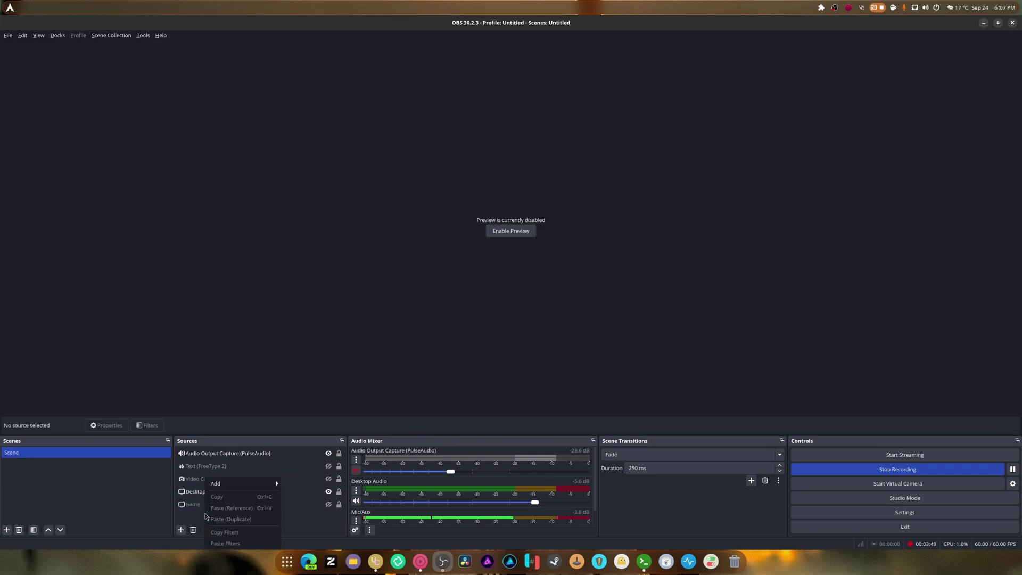
mouse_move(235, 488)
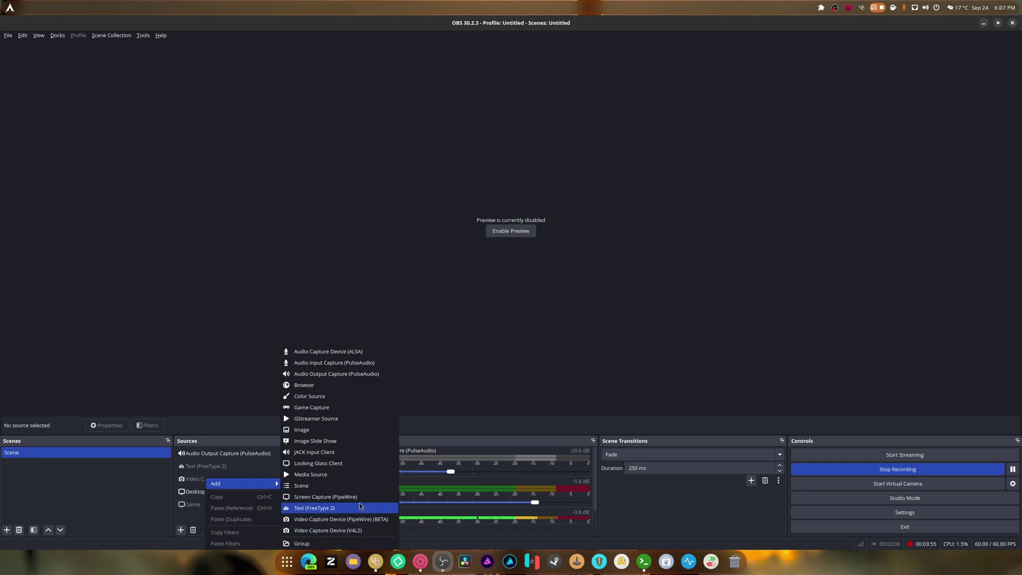
click(708, 519)
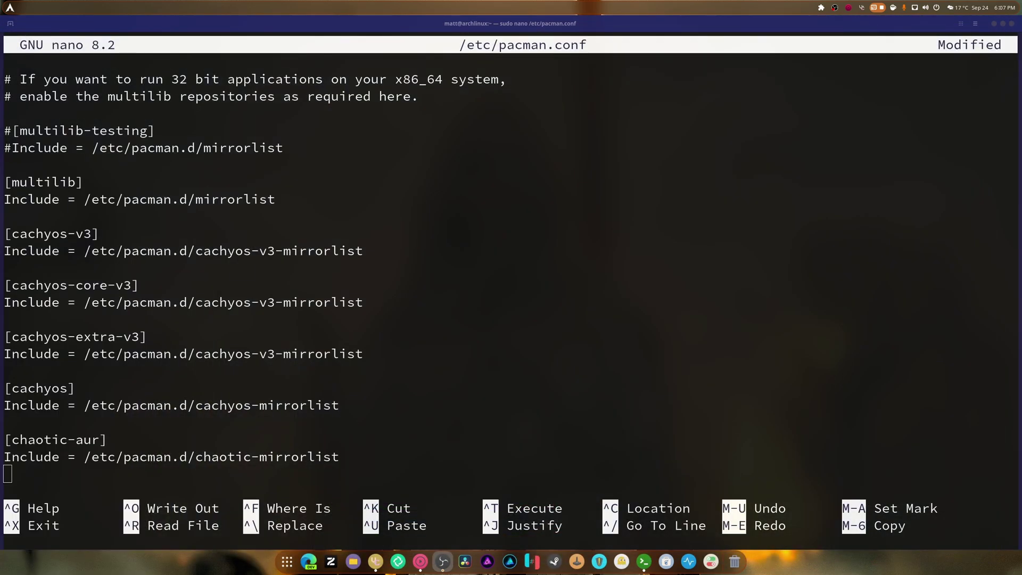
Step: Move through the CachyOS, core, extra and multilib repository sections, then close the editor's terminal
key(Up)
key(Up)
key(Up)
key(Up)
key(Up)
key(Up)
key(Up)
key(Up)
key(Up)
key(Up)
key(Up)
key(Up)
key(Up)
key(Up)
key(Up)
key(Up)
key(Up)
key(Up)
key(Up)
key(Up)
key(Up)
key(Up)
key(Up)
key(Up)
key(Up)
key(Up)
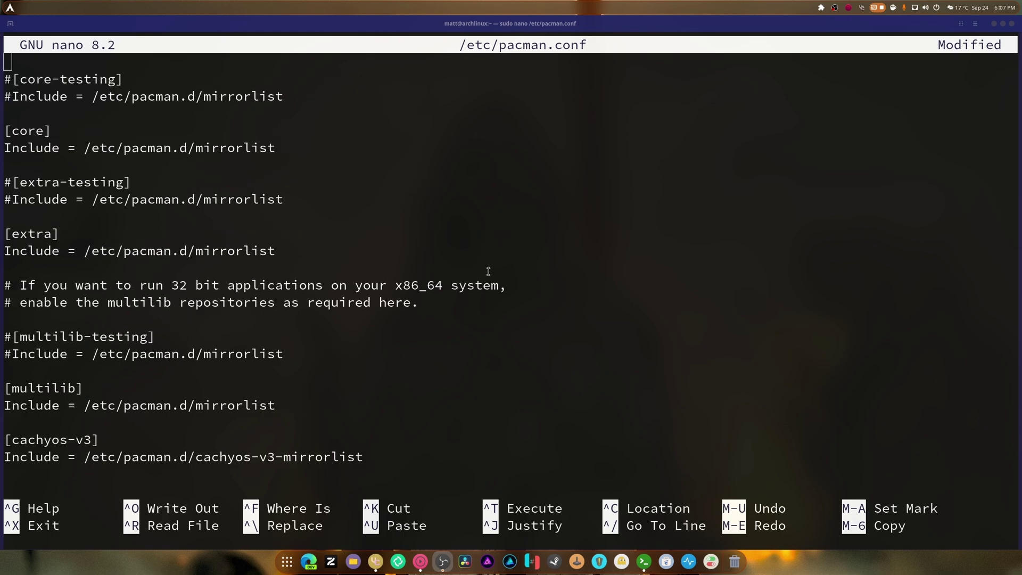
key(Up)
key(Up)
key(Up)
key(Down)
key(Down)
key(Down)
key(Down)
key(Down)
key(Down)
key(Down)
key(Down)
key(Down)
key(Down)
key(Down)
key(Down)
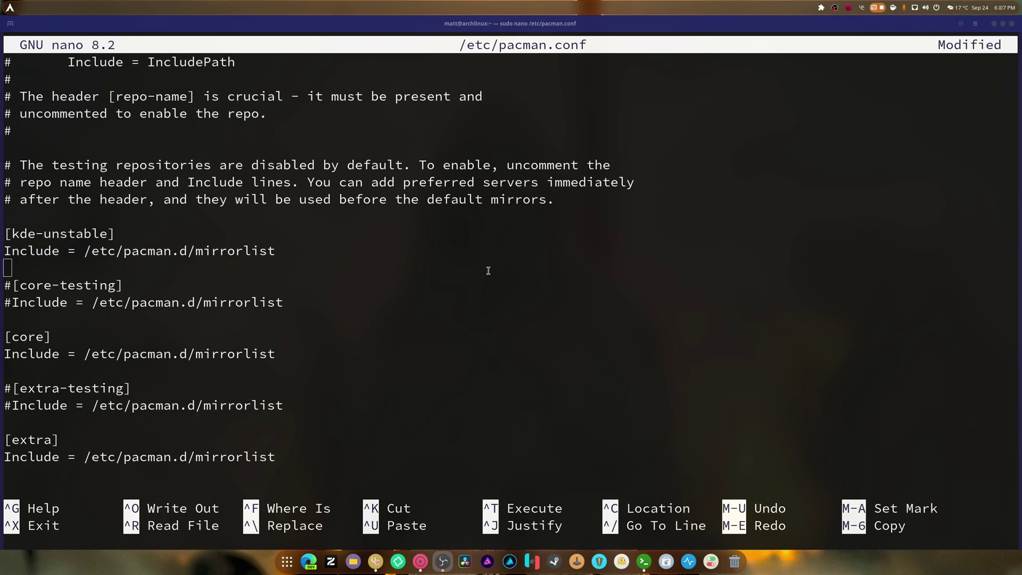
key(Down)
key(Down)
key(Down)
key(Down)
key(Down)
key(Down)
key(Down)
key(Down)
key(Down)
key(Down)
key(Down)
key(Down)
key(Down)
key(Down)
key(Down)
key(Down)
key(Down)
key(Down)
key(Down)
key(Down)
key(Down)
key(Down)
key(Down)
key(Down)
key(Down)
key(Down)
key(Down)
key(Down)
key(Down)
key(Down)
key(Down)
key(Down)
key(Down)
key(Down)
key(Down)
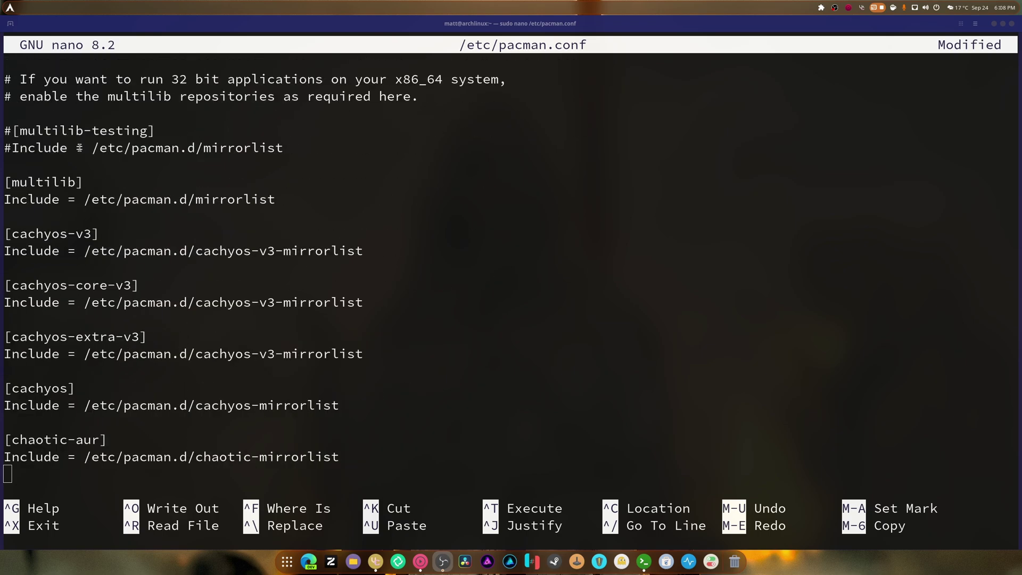
click(1011, 24)
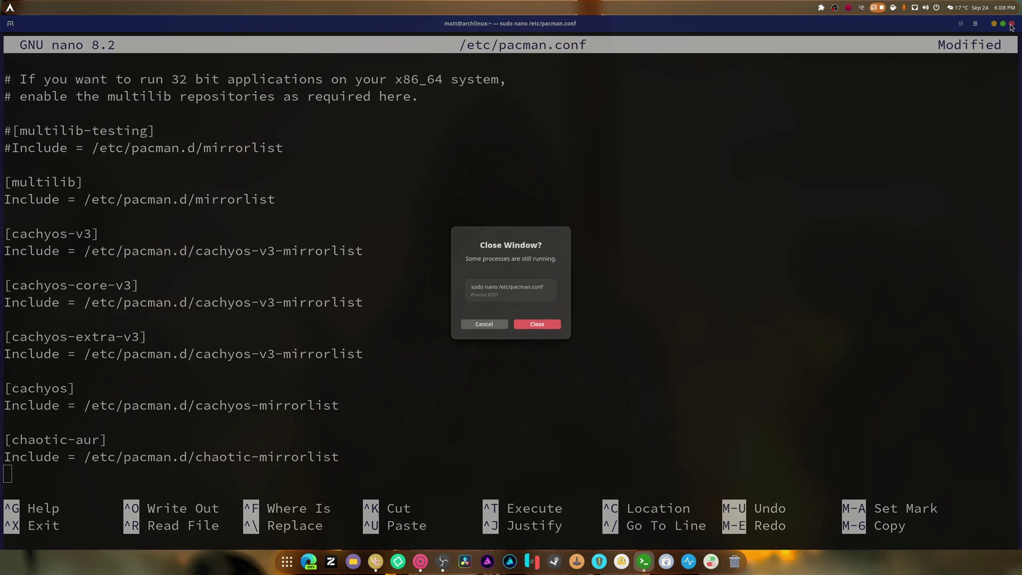
Step: Confirm closing the editor, open a new terminal and run 'yay pacman'
click(528, 324)
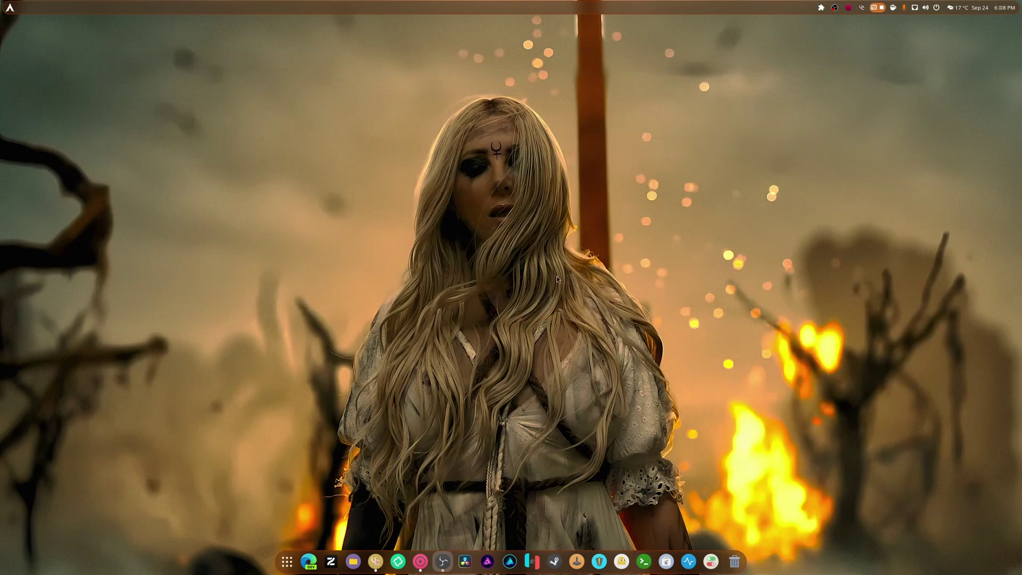
click(644, 559)
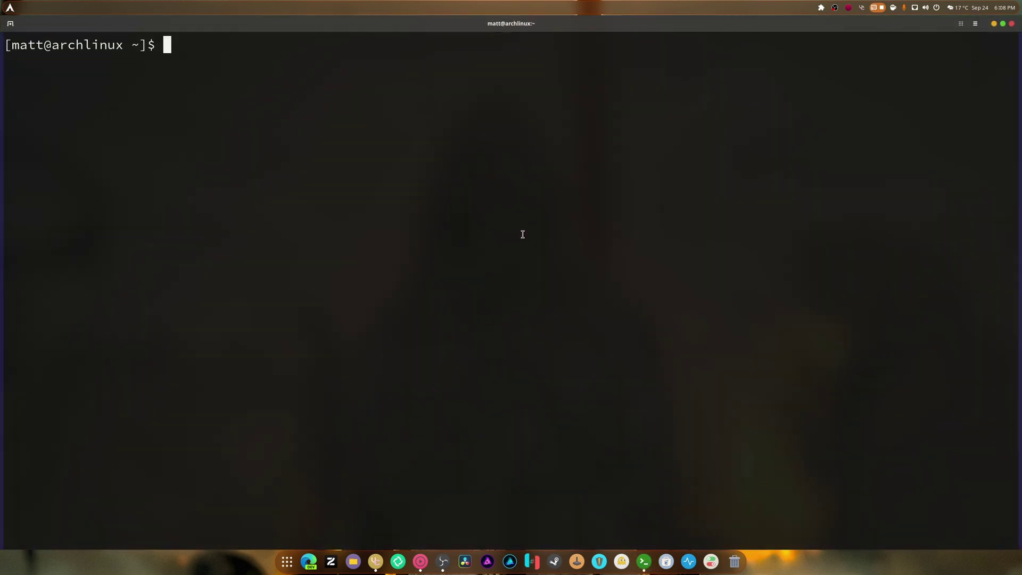
text(yay pacman)
key(Return)
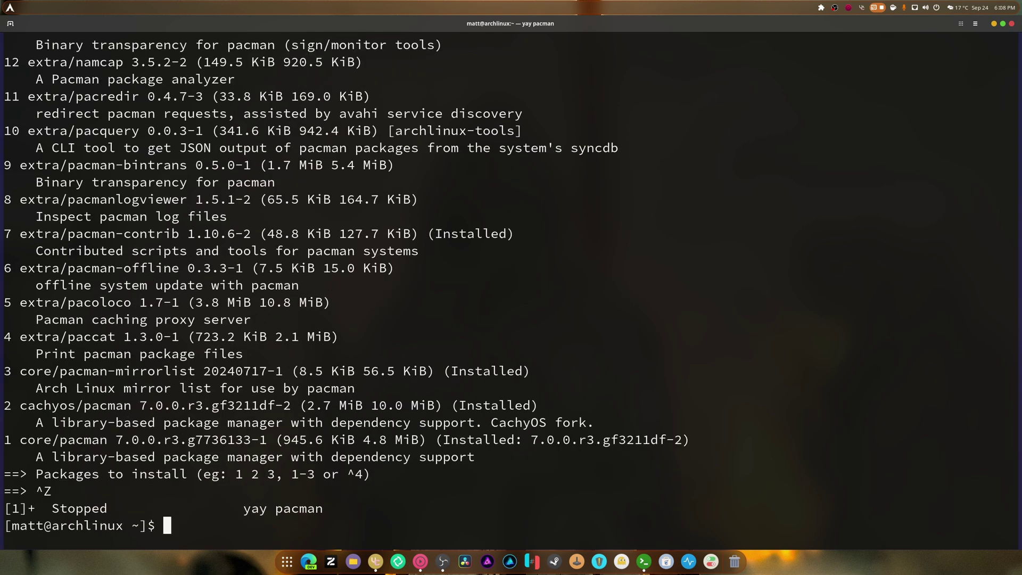
Step: Clear the terminal screen with 'clear' and bring up the application search
text(lear)
key(BackSpace)
key(BackSpace)
key(BackSpace)
key(BackSpace)
text(clear)
key(Return)
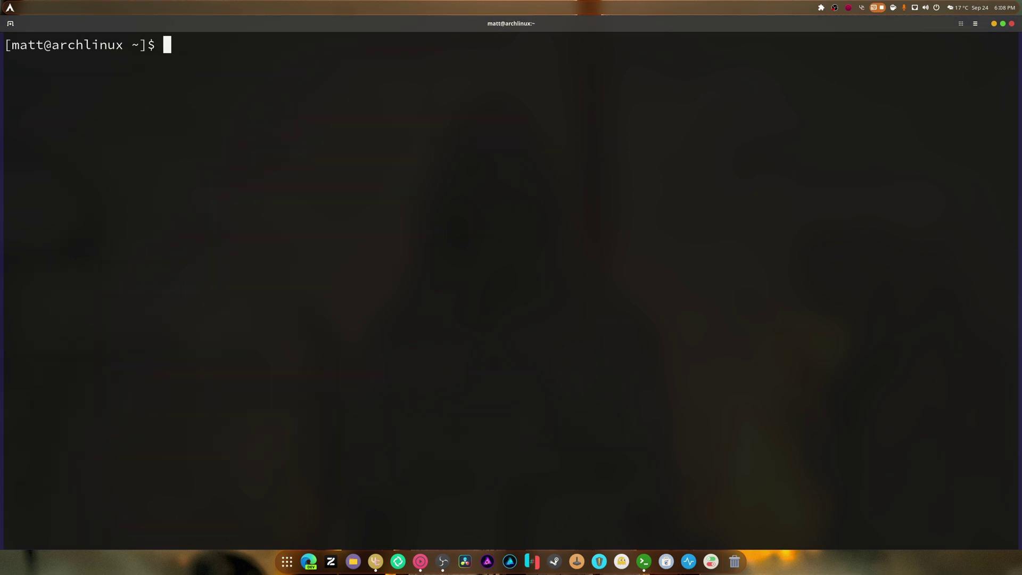
key(super)
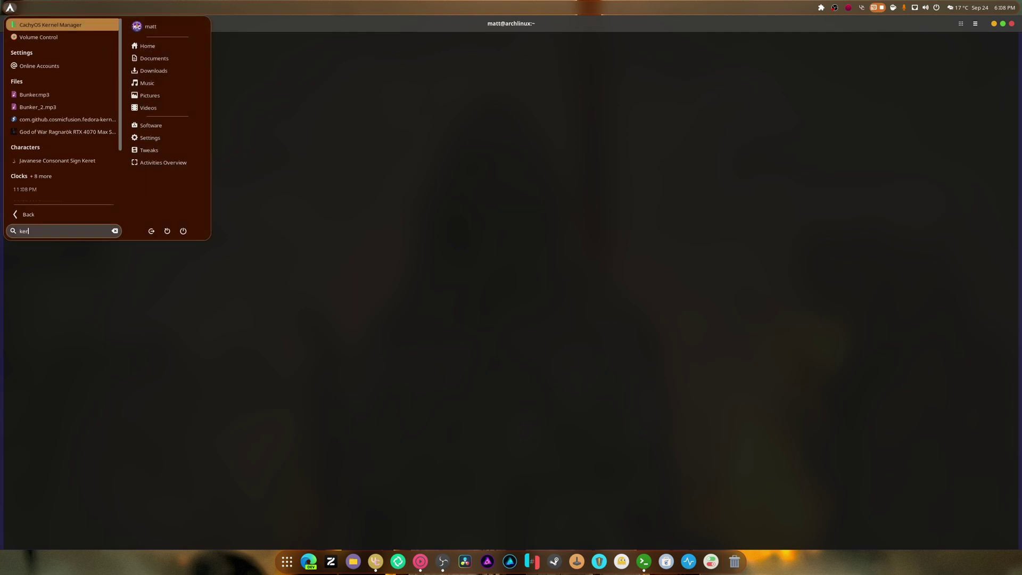
Step: Launch CachyOS Kernel Manager, move it to the right and refocus the terminal
click(523, 235)
drag(126, 51, 459, 113)
click(313, 201)
Step: Run 'sudo pacman -S cachyos-kernel-manager', enter the password and decline the reinstall with n
text(sudo)
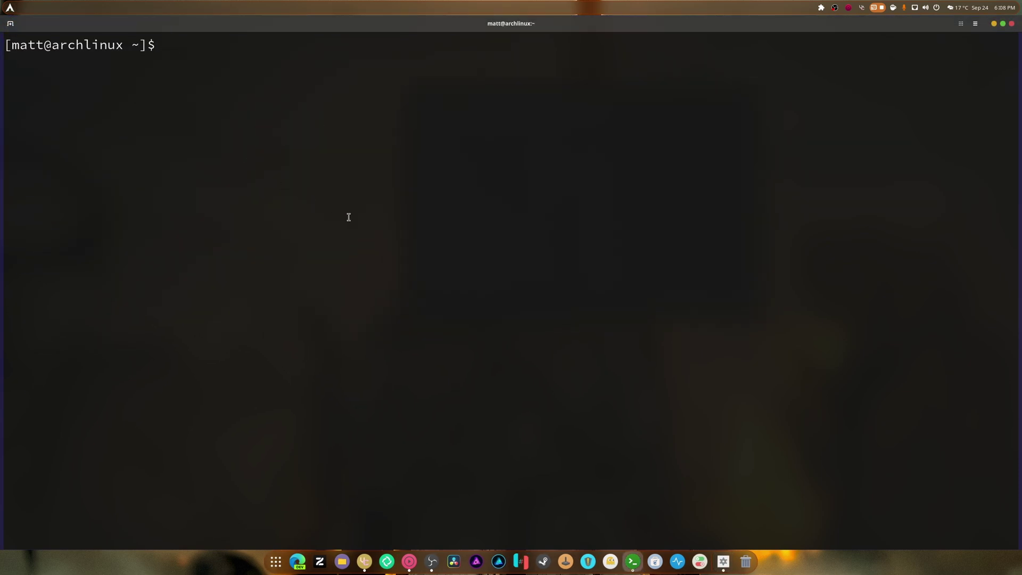
text( pacman -)
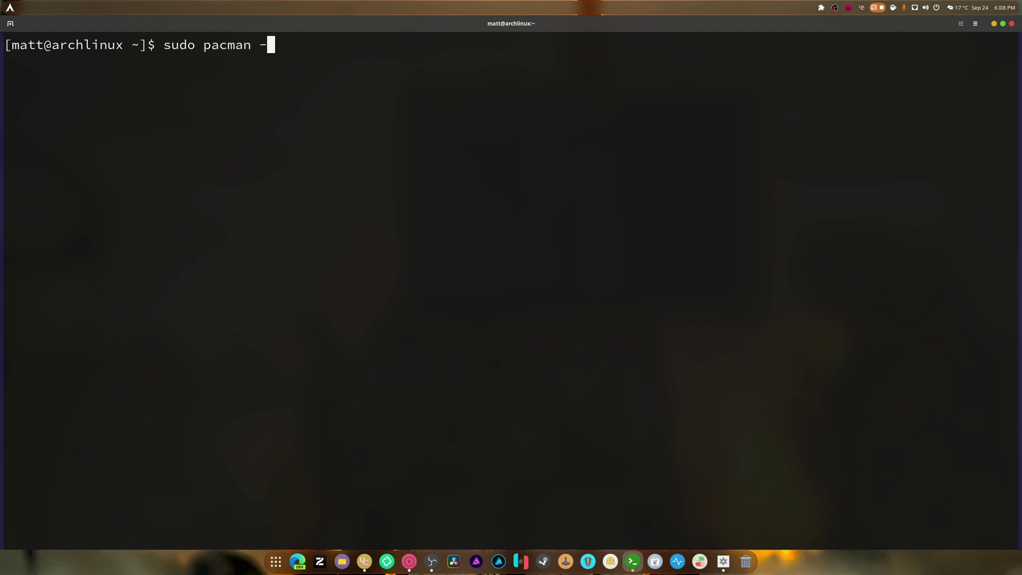
text(S cachyos ke)
key(BackSpace)
key(BackSpace)
key(BackSpace)
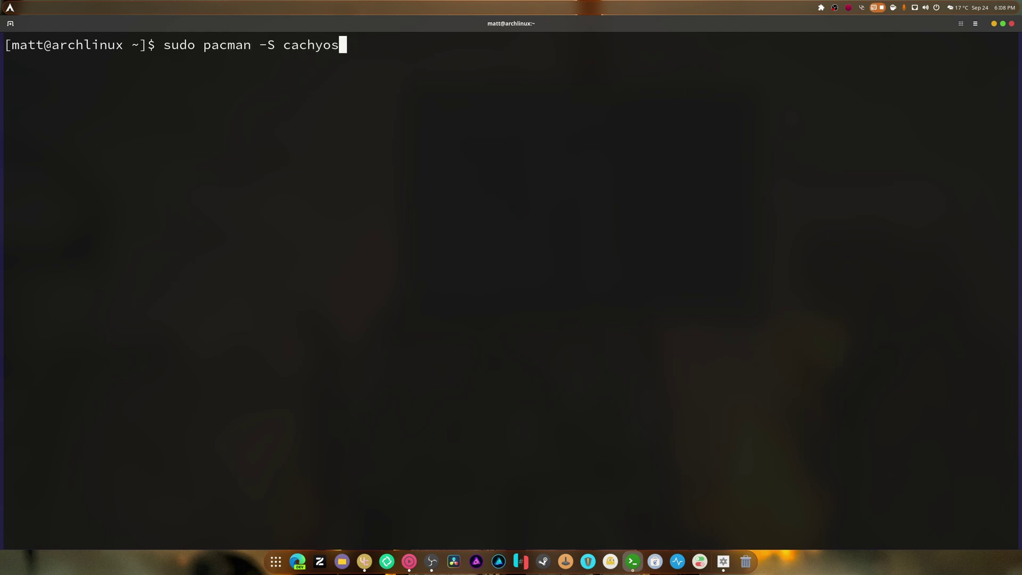
text(-kernel)
key(BackSpace)
text(-manager)
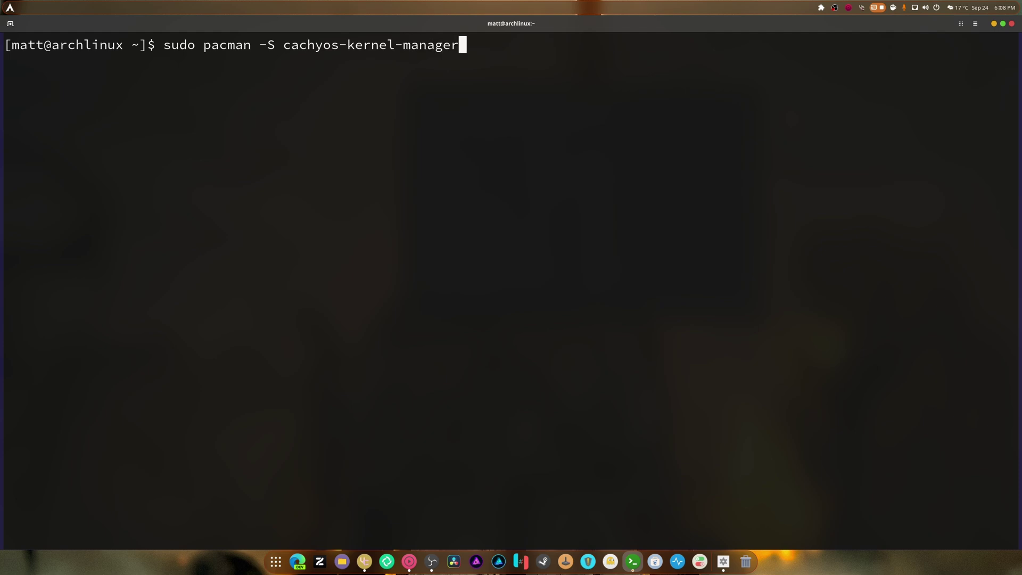
key(Return)
key(Return)
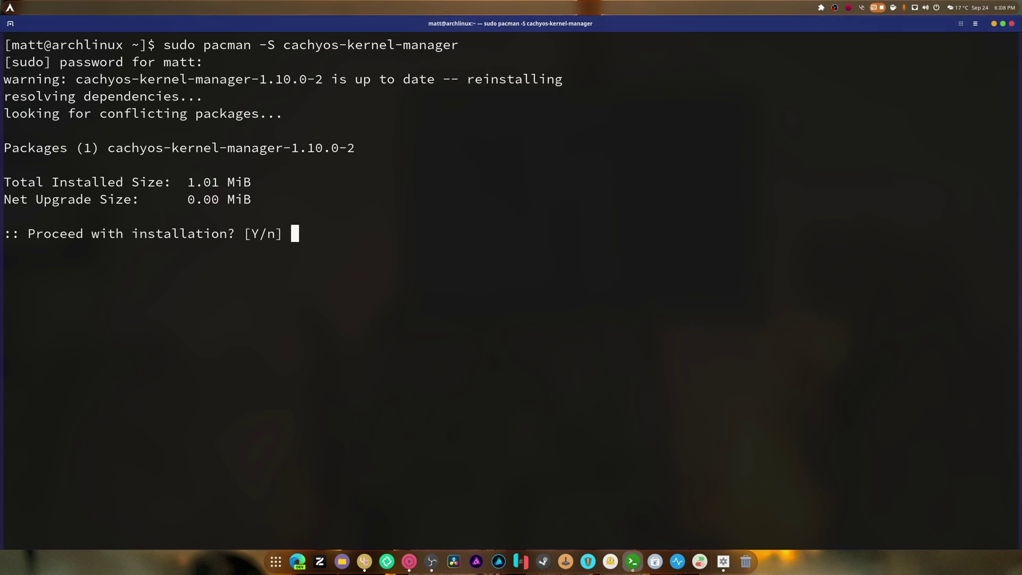
text(n)
key(Return)
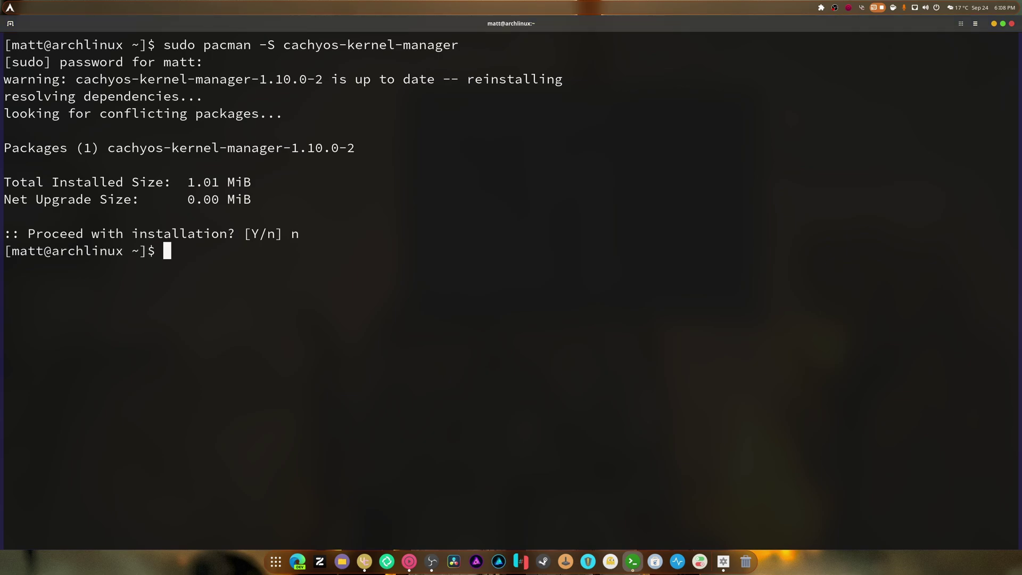
click(723, 562)
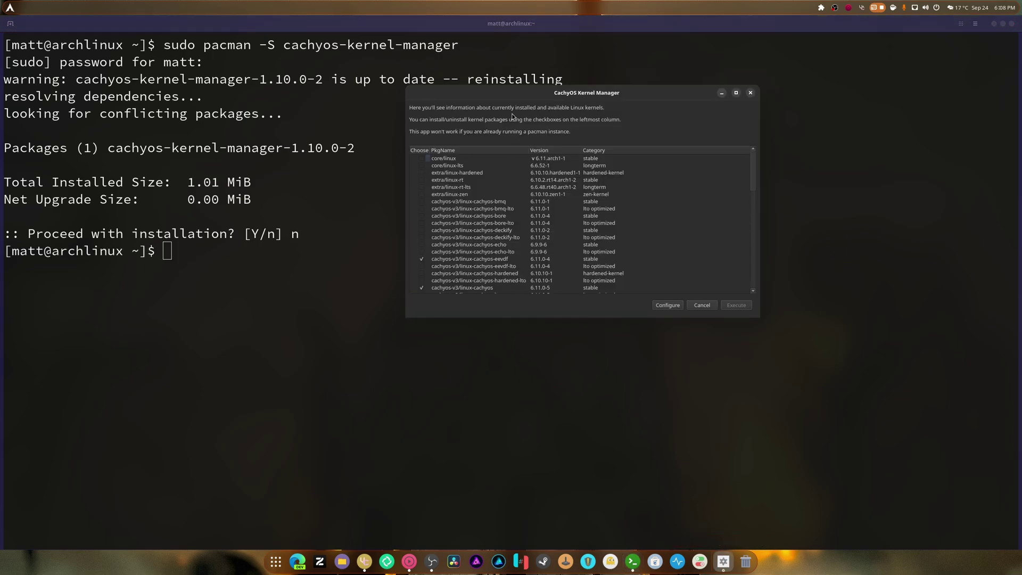
Step: Maximize the manager, select cachyos-v3/linux-cachyos-eevdf and start then cancel its configuration
key(super+Up)
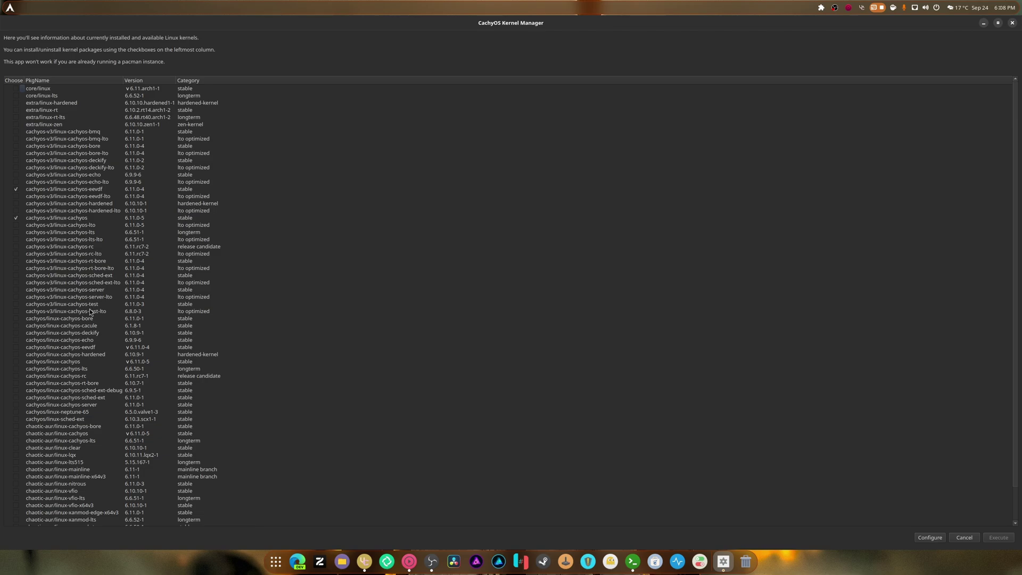
click(73, 193)
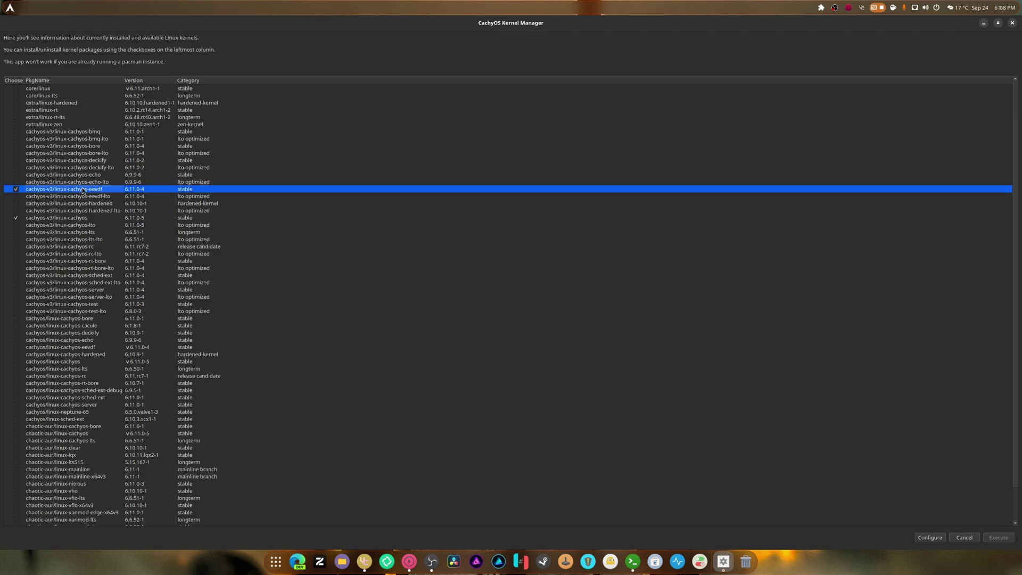
click(930, 538)
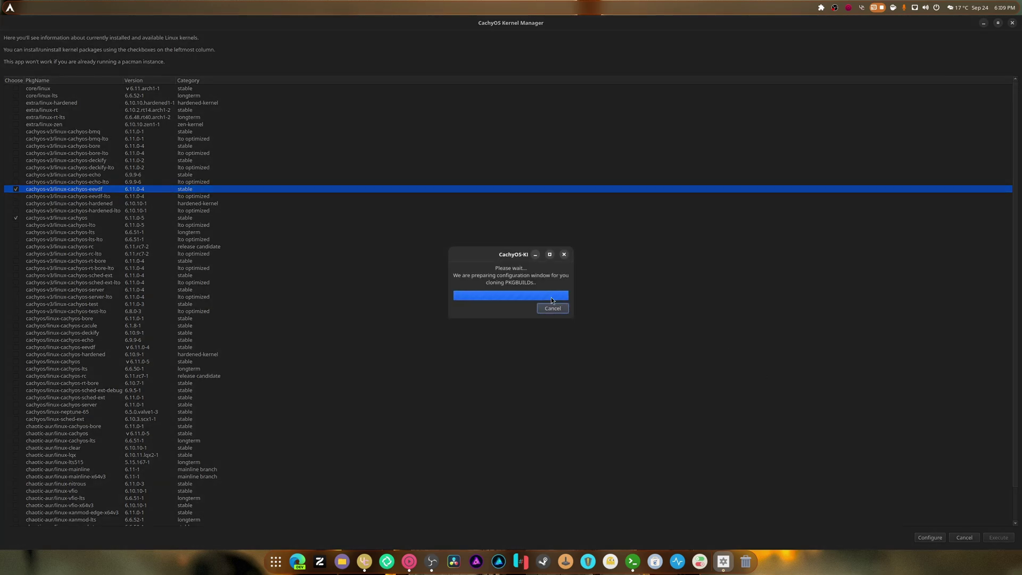
click(364, 44)
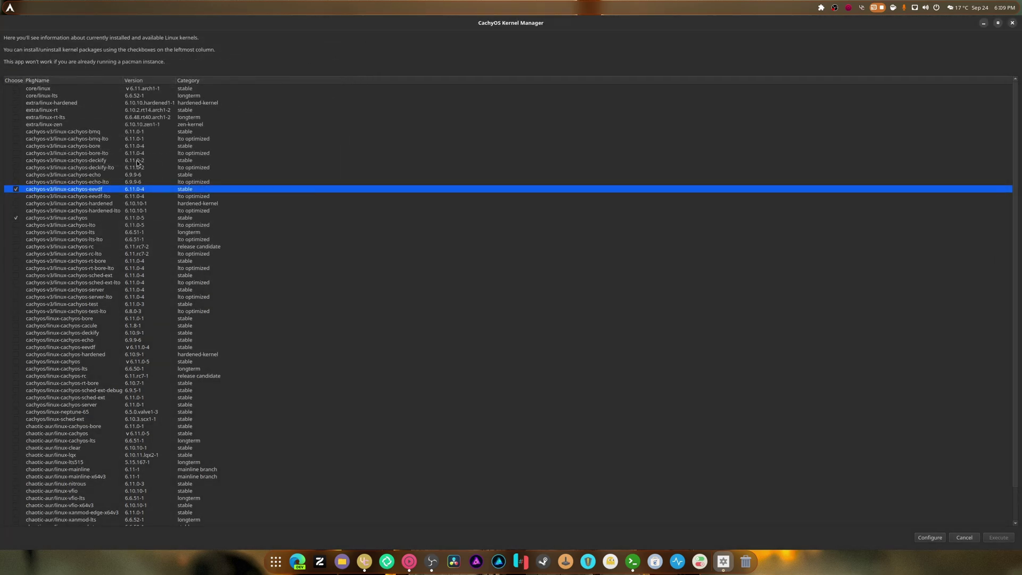
Step: Select the cachyos-v3/linux-cachyos and cachyos/linux-cachyos-bore kernels, then close the manager
click(75, 219)
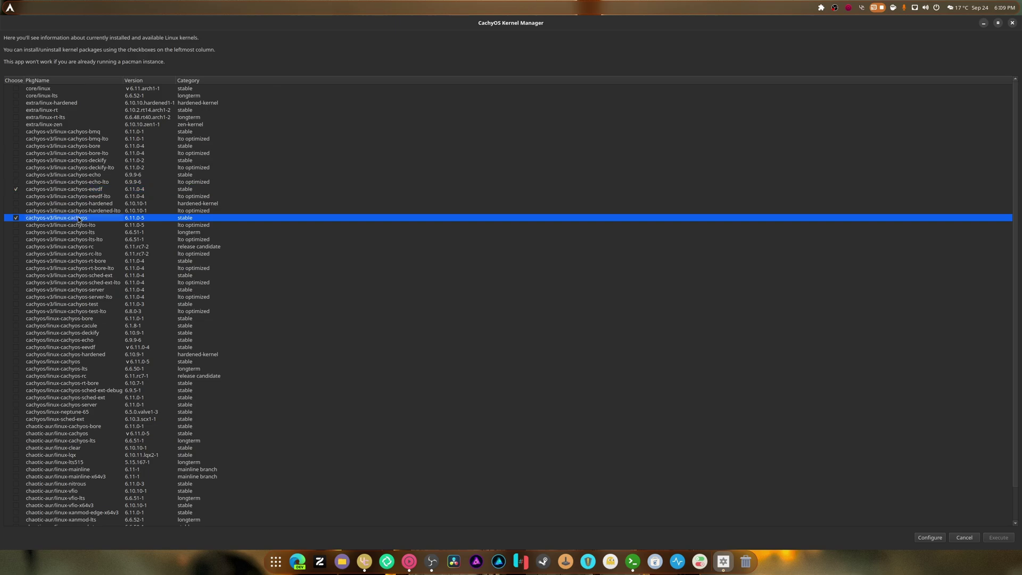
scroll(228, 353, down, 2)
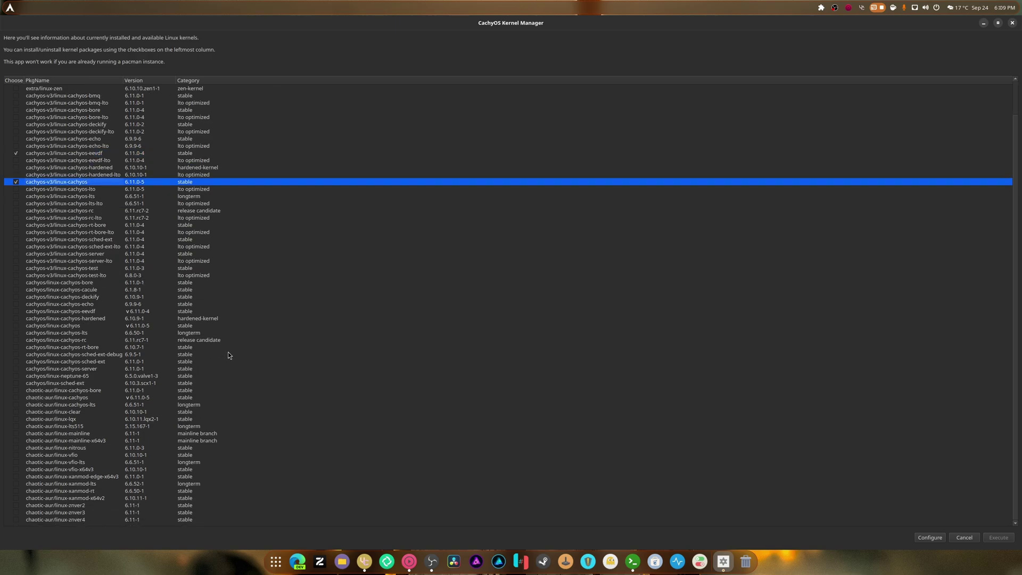
click(71, 284)
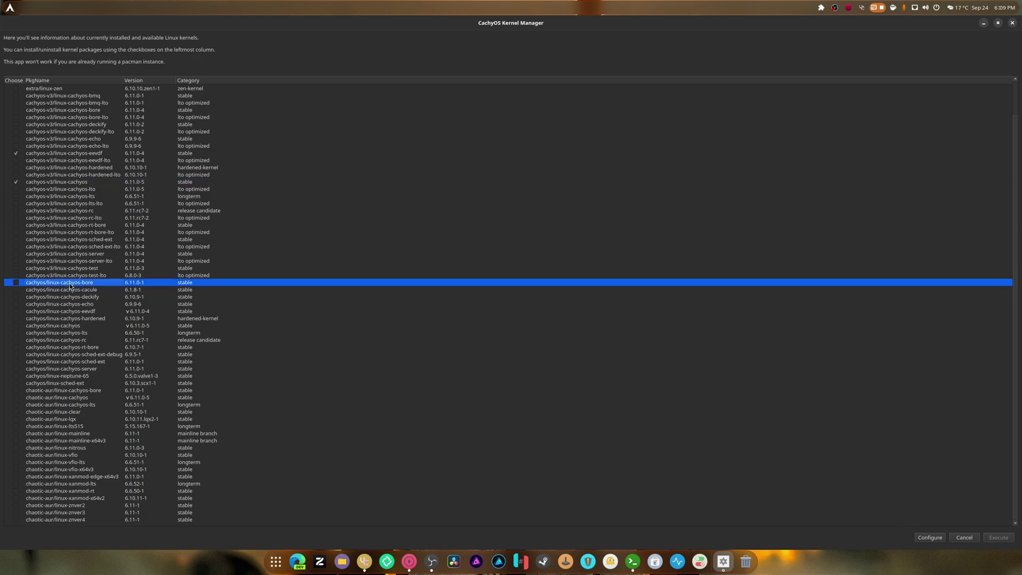
scroll(71, 286, up, 2)
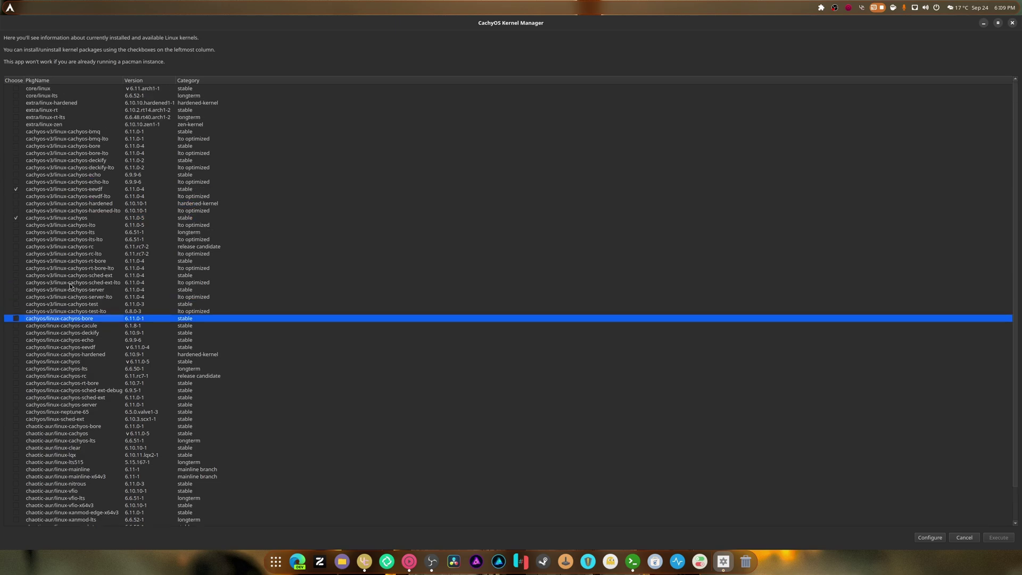
click(1011, 23)
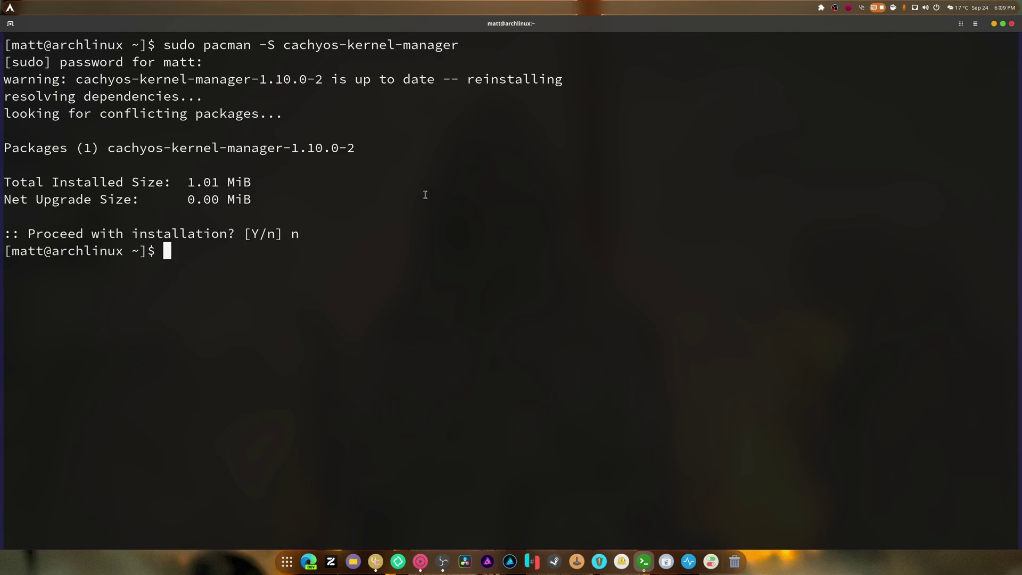
Step: Recall the last command and edit it to 'sudo pacman -S cachyos-settings' without running it
key(Up)
key(BackSpace)
key(BackSpace)
key(BackSpace)
key(BackSpace)
key(BackSpace)
key(BackSpace)
key(BackSpace)
key(BackSpace)
key(BackSpace)
key(BackSpace)
key(BackSpace)
key(BackSpace)
key(BackSpace)
key(BackSpace)
text(settings)
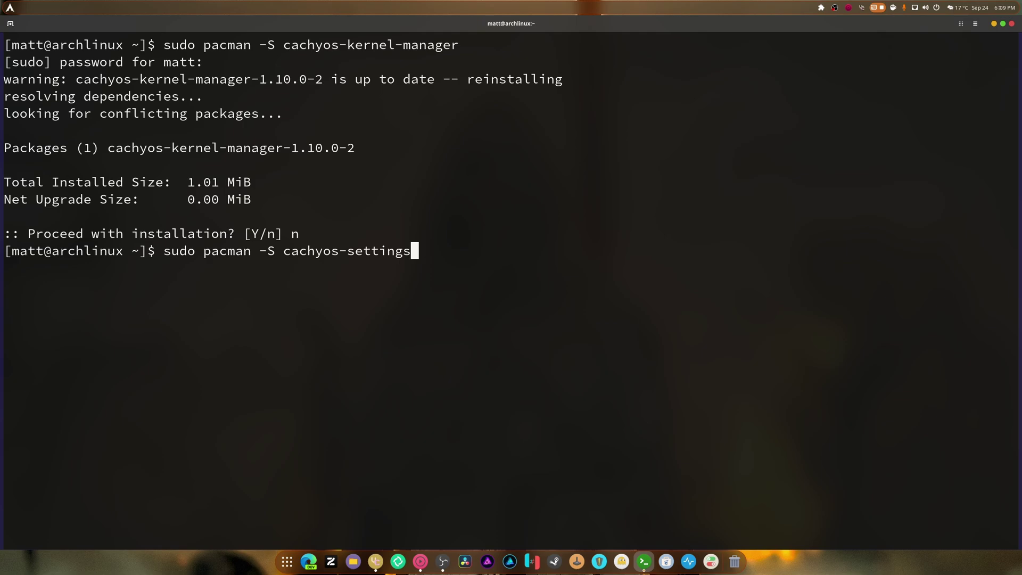